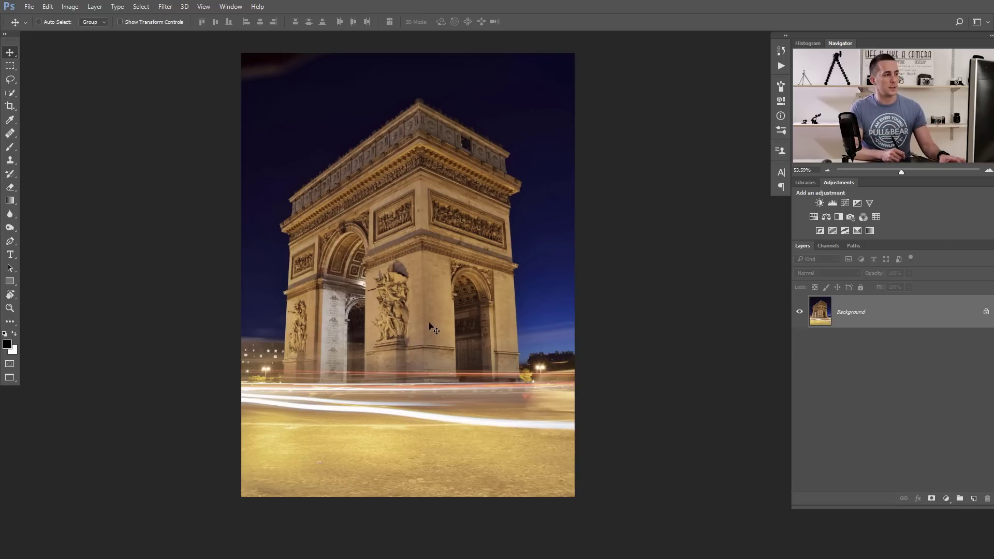
- Duplicate the Arc de Triomphe Background layer to Layer 1 and start Perspective Warp on it
key("ctrl")
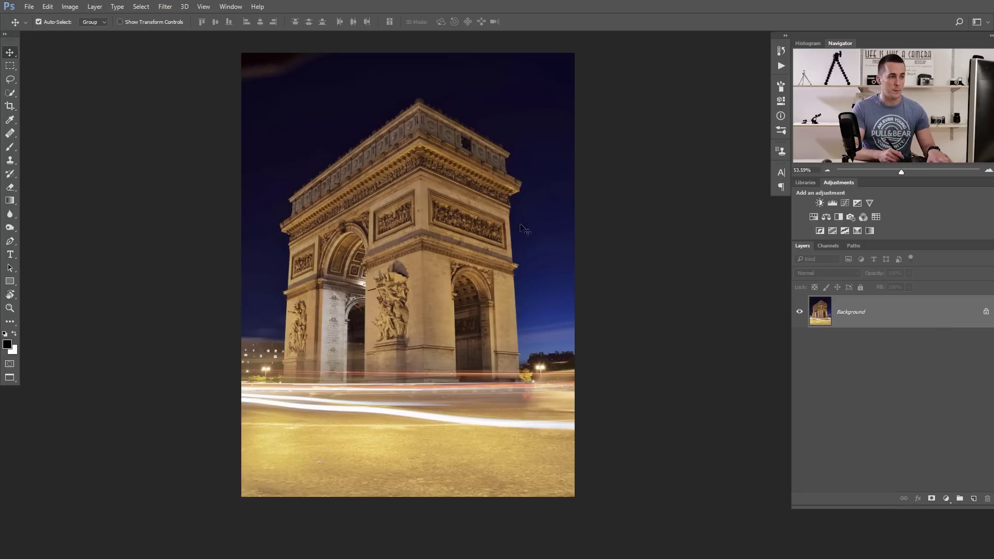
key("ctrl+j")
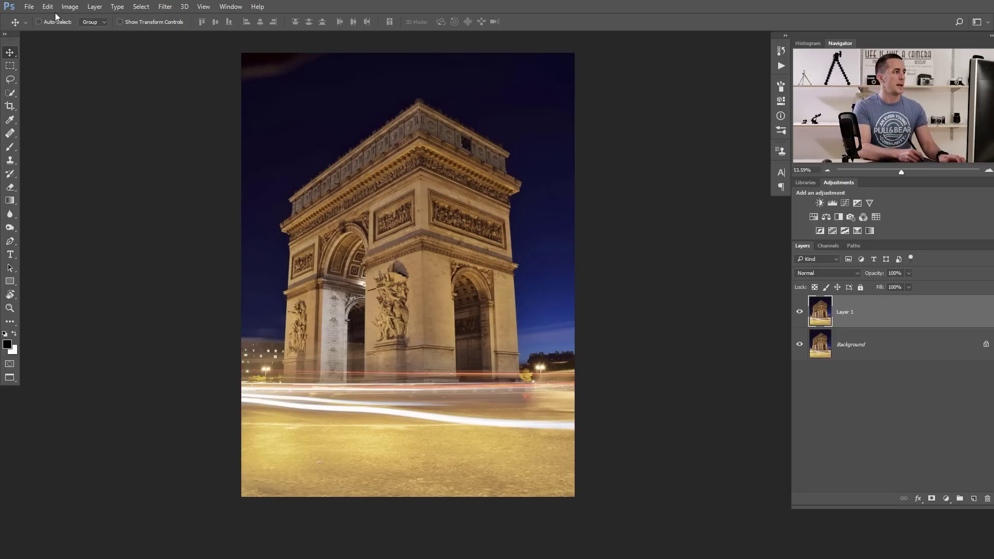
left_click(49, 7)
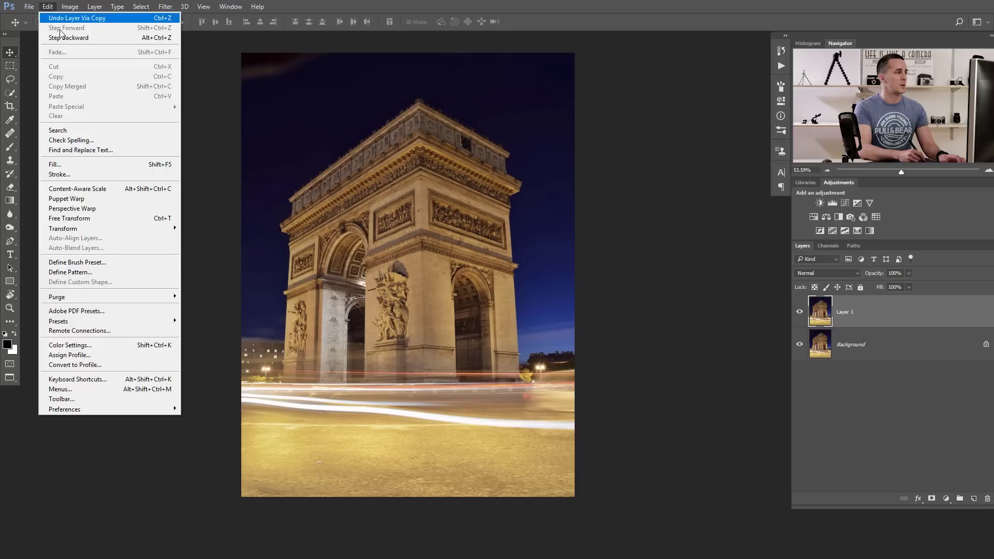
left_click(82, 210)
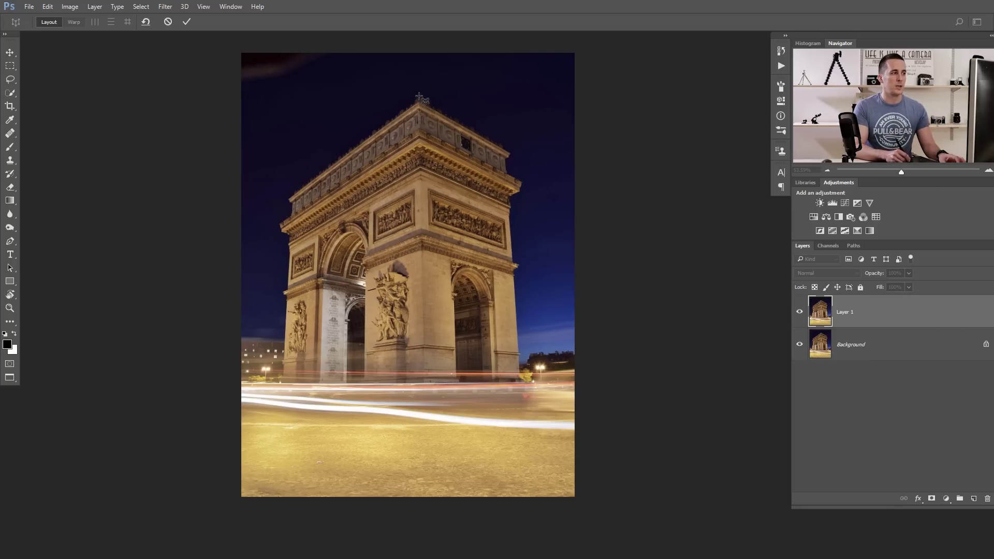
- Draw a quad over the arch's right face, fit its four corner pins, then draw a second quad on the left
left_click_drag(420, 89, 551, 405)
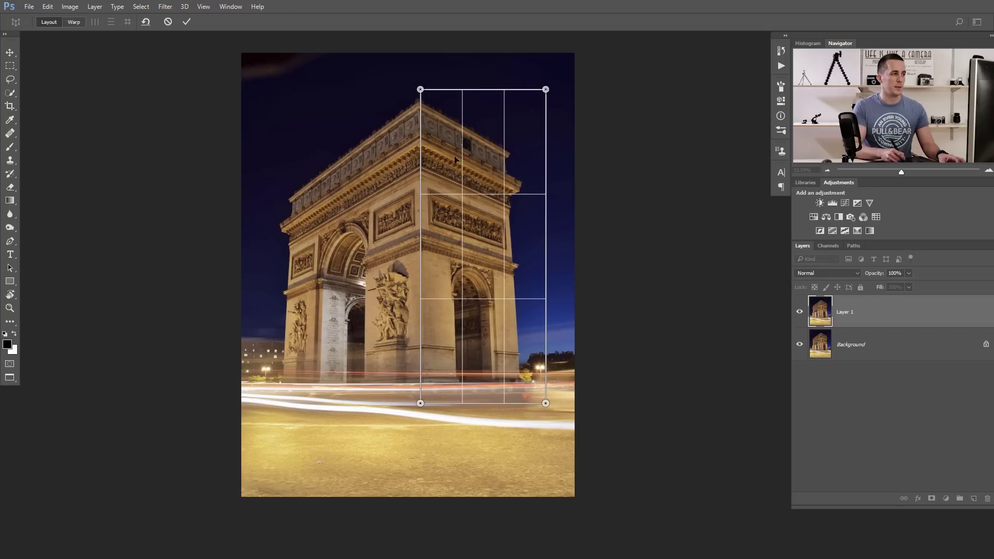
mouse_move(420, 89)
left_mouse_down()
mouse_move(421, 126)
mouse_move(420, 105)
left_mouse_up()
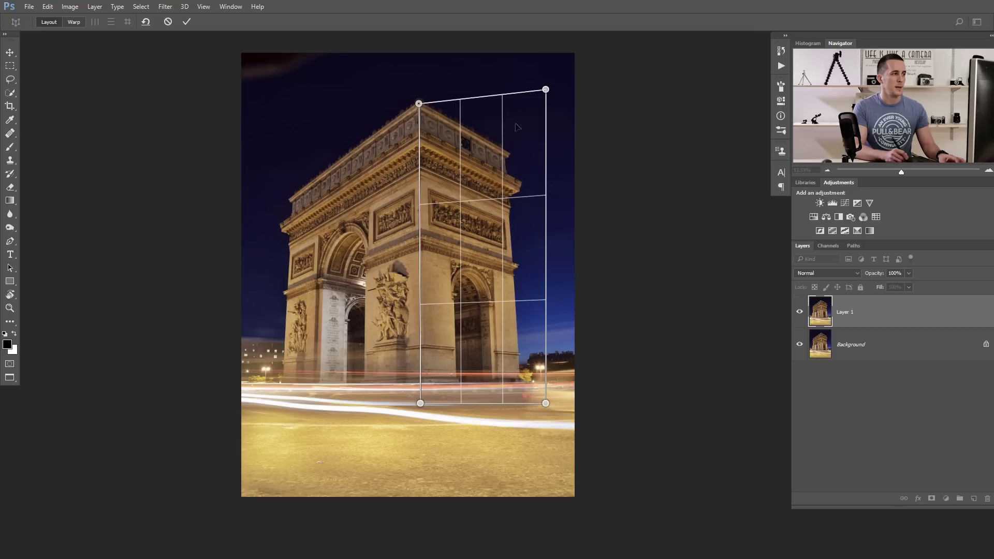
left_click_drag(546, 89, 507, 153)
left_click_drag(546, 405, 519, 390)
left_click_drag(421, 405, 425, 390)
left_click_drag(520, 390, 520, 385)
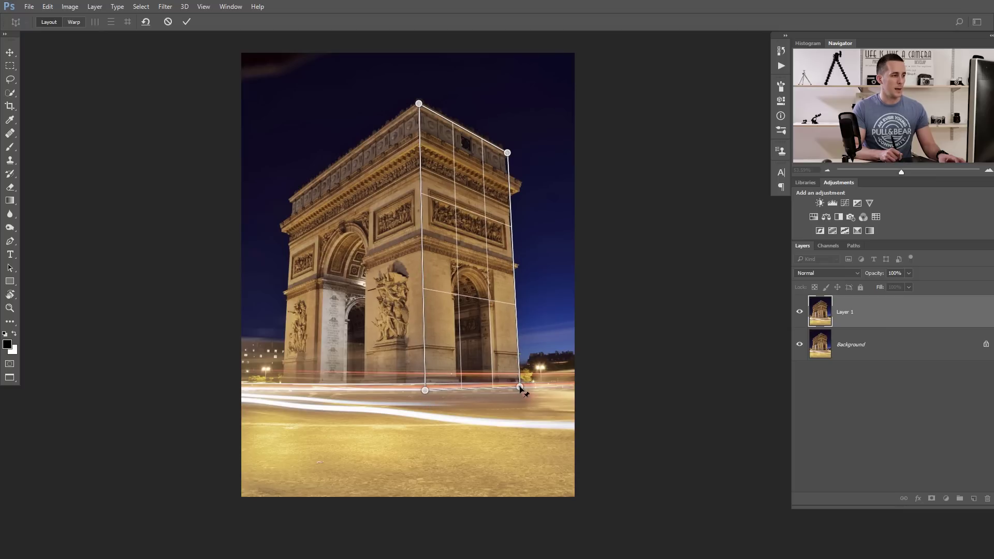
left_click_drag(507, 153, 506, 153)
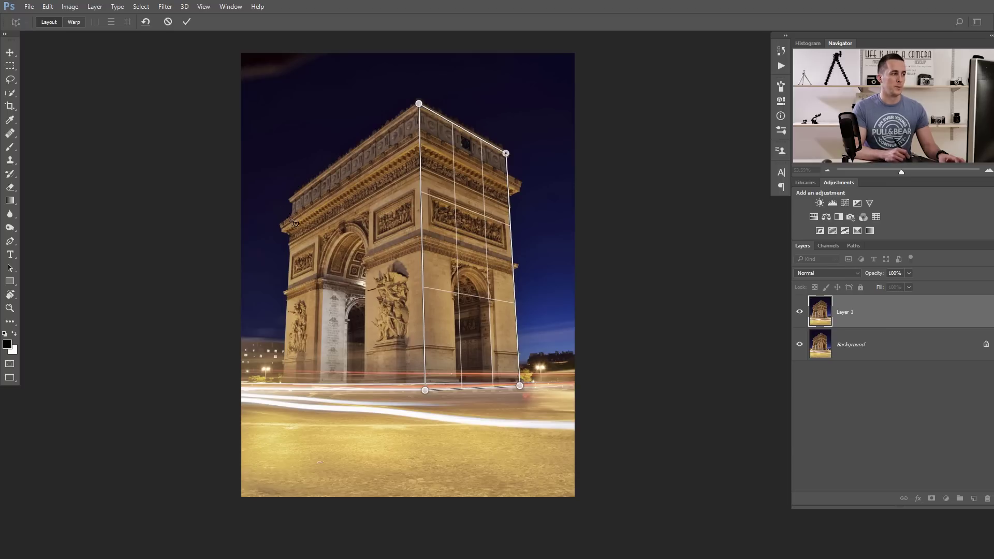
mouse_move(264, 120)
left_mouse_down()
mouse_move(267, 160)
mouse_move(306, 255)
mouse_move(388, 376)
mouse_move(418, 377)
left_mouse_up()
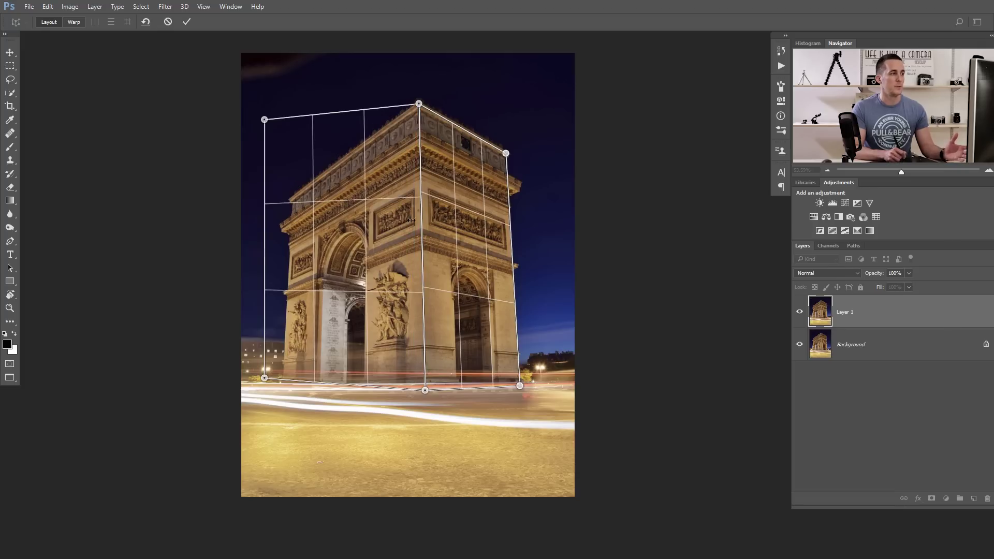
- Fit the left quad's corners onto the arch's left face so it joins the right quad
left_click_drag(265, 121, 290, 200)
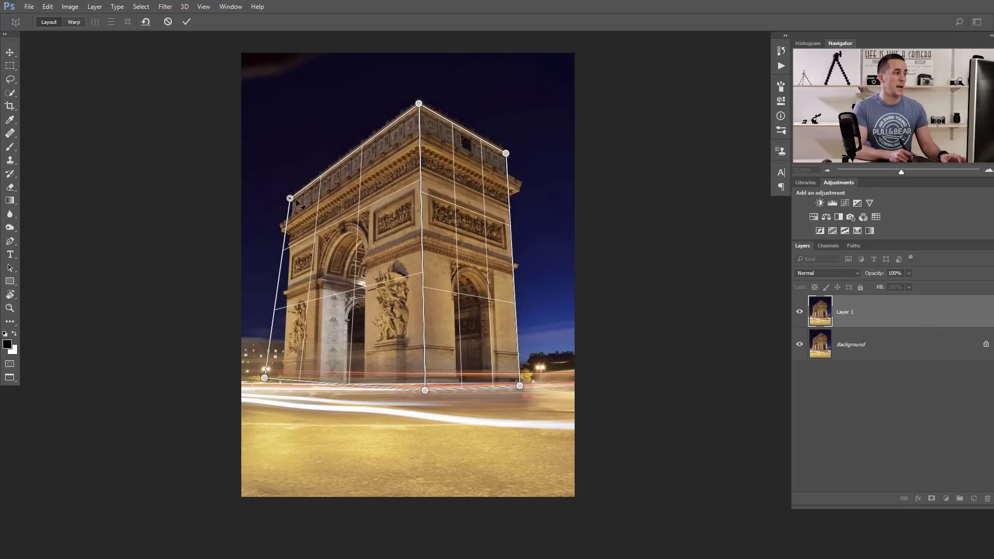
left_click_drag(265, 378, 282, 386)
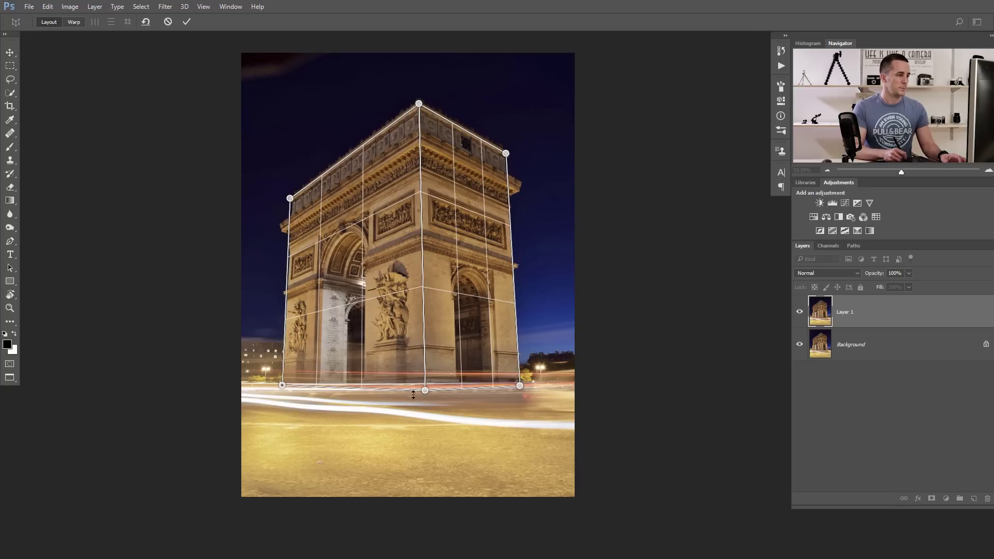
left_click_drag(423, 391, 423, 387)
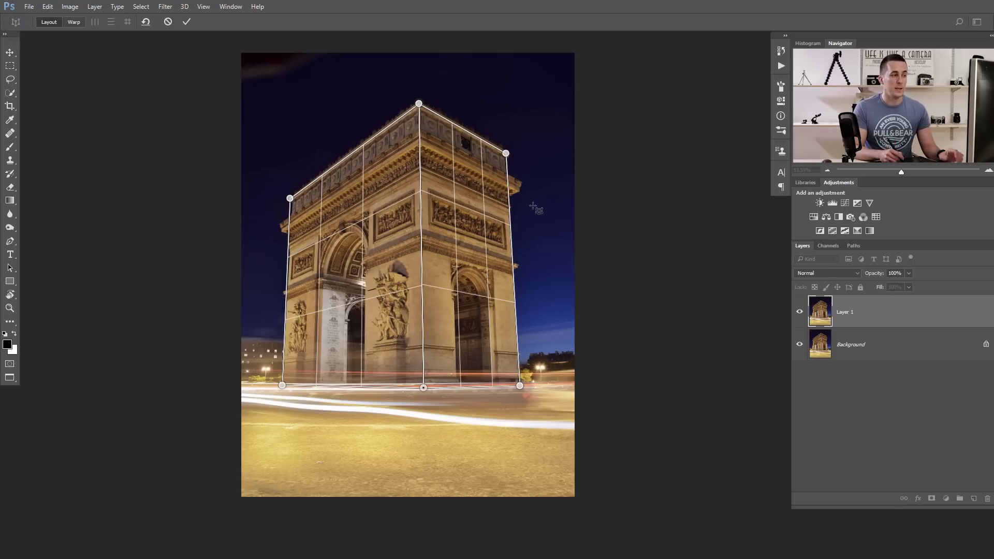
- Extend both quads past the arch's left and right sides and raise their top edges
left_click_drag(511, 237, 532, 253)
left_click_drag(288, 281, 276, 284)
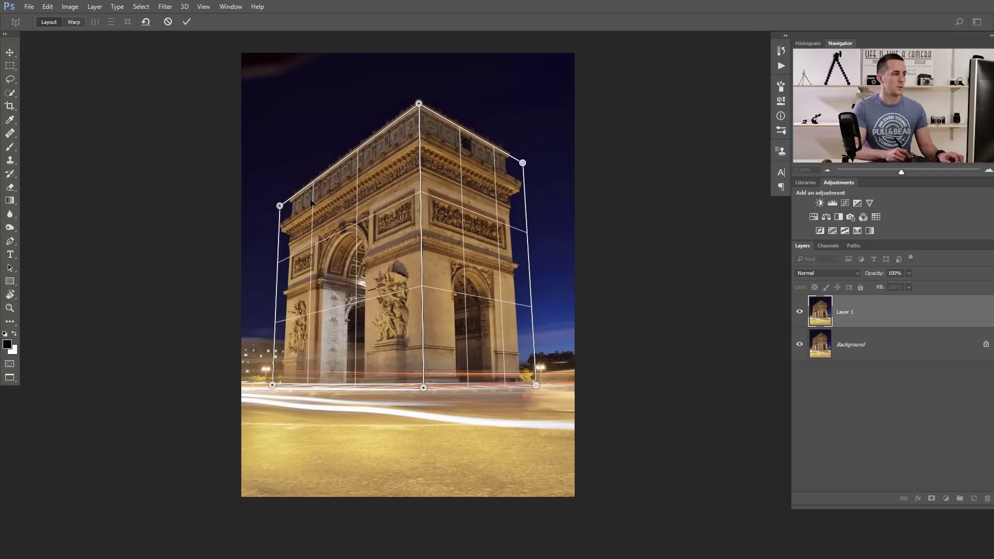
left_click_drag(398, 119, 398, 112)
left_click_drag(468, 126, 465, 118)
left_click_drag(423, 92, 423, 100)
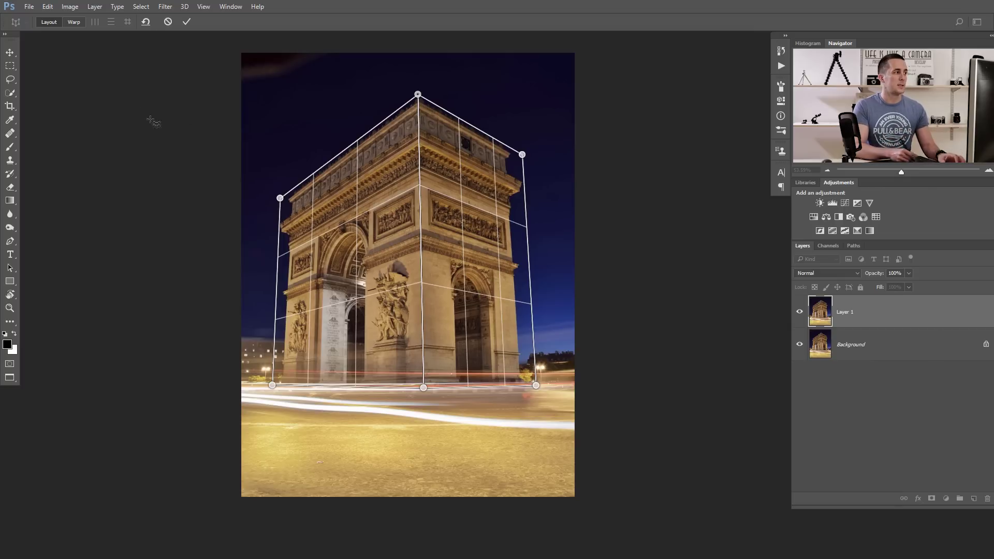
- In Warp mode, try dragging the top and right pins, then remove the warp and auto-straighten the vertical edges
left_click(74, 23)
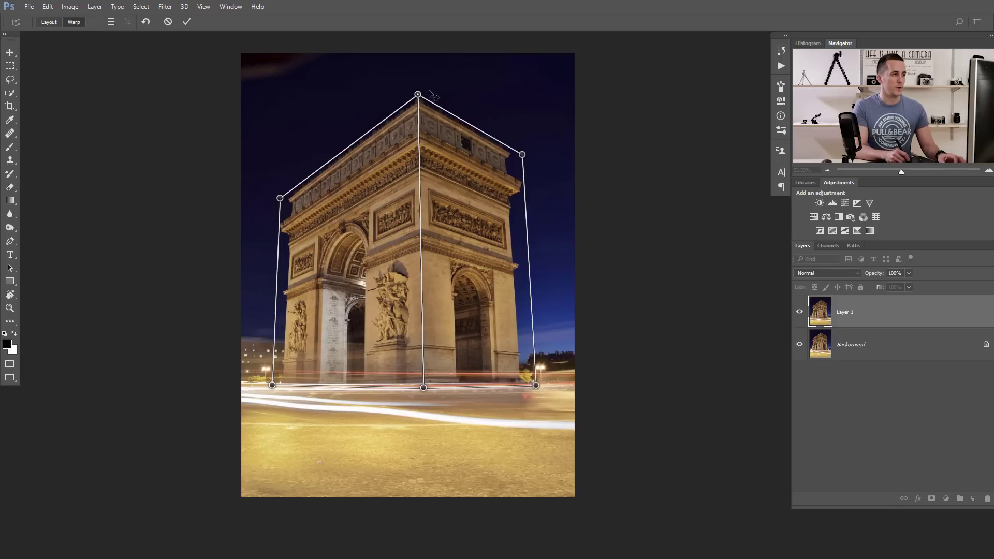
left_click_drag(432, 94, 459, 126)
key("ctrl+z")
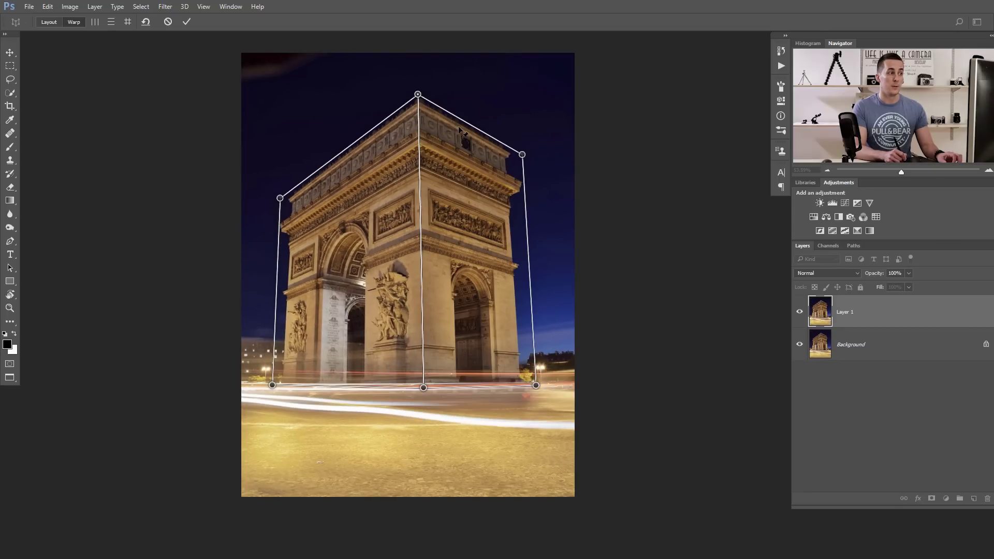
left_click_drag(418, 95, 496, 113)
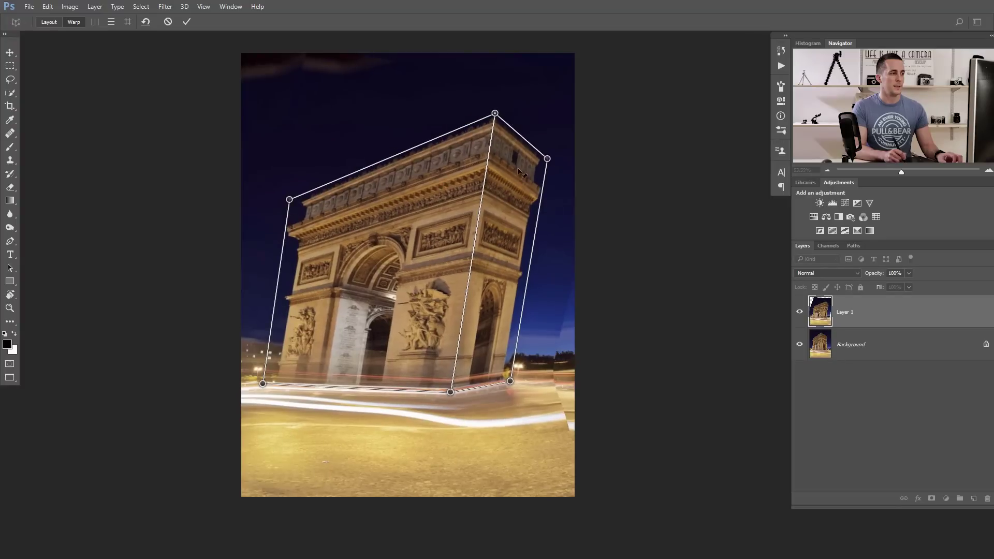
left_click_drag(547, 159, 514, 133)
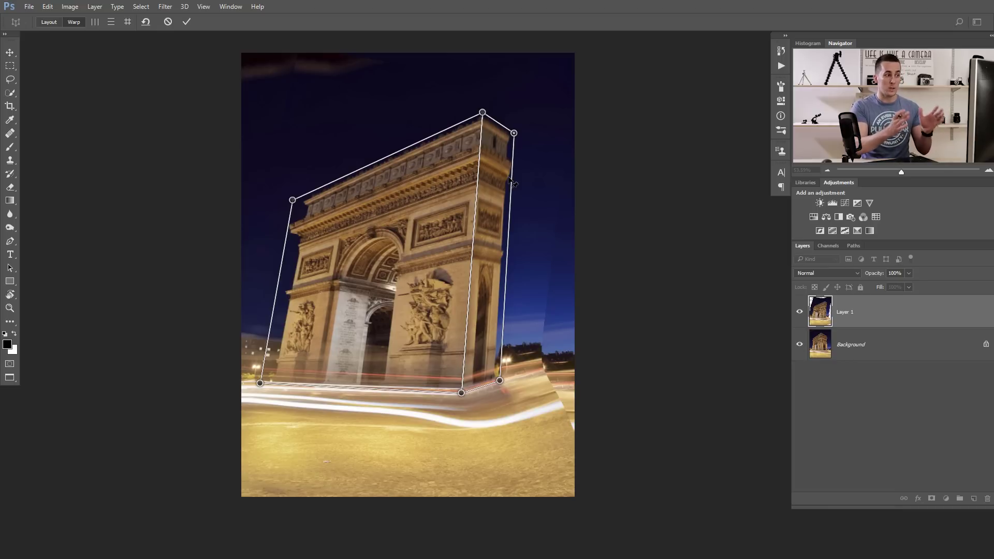
key("ctrl+z")
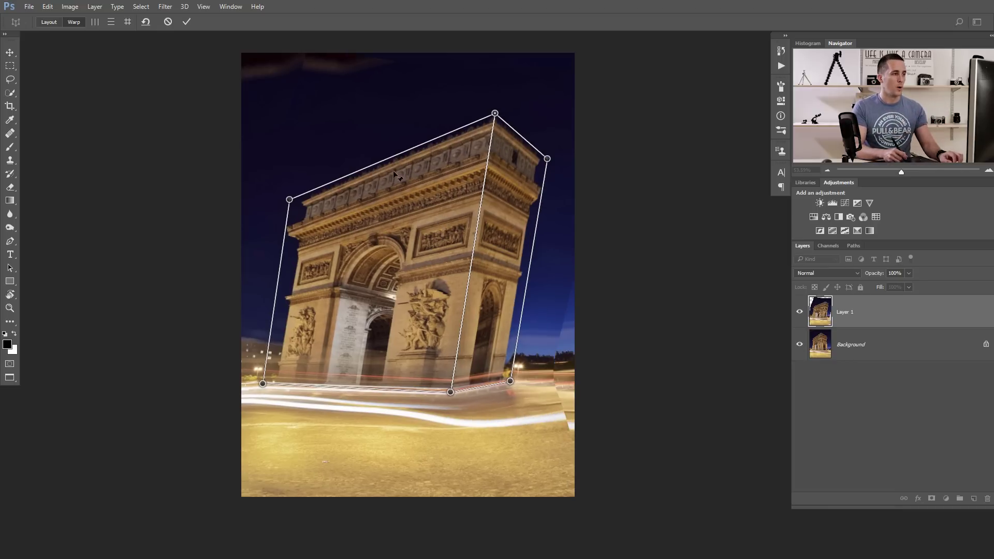
left_click(145, 22)
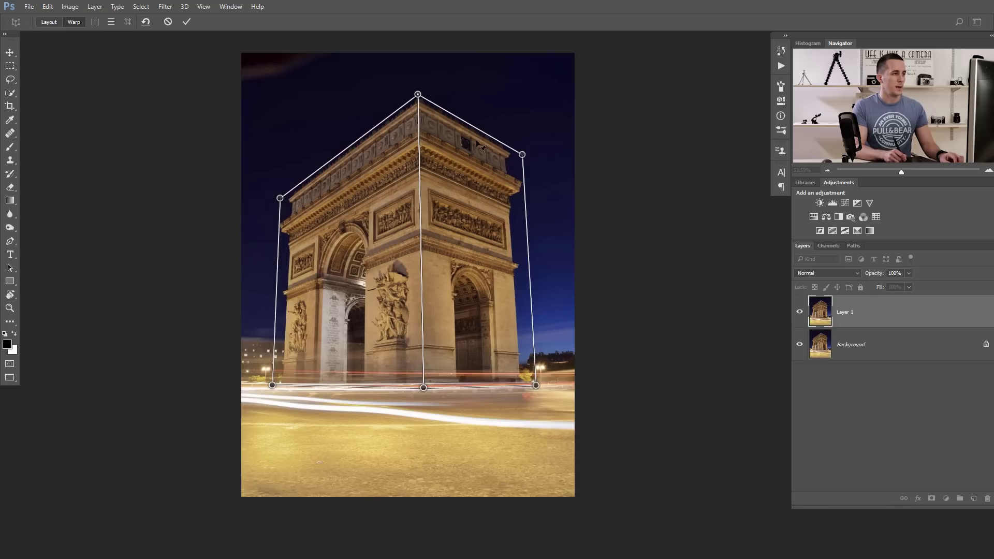
left_click(94, 22)
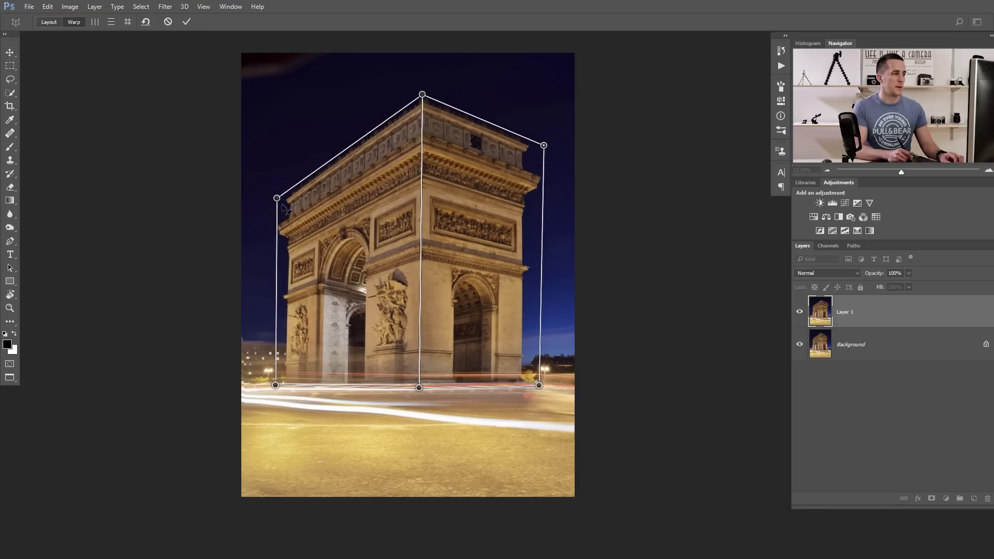
- Try squeezing the arch's left face inward, then reset the warp
left_click_drag(287, 200, 348, 189)
left_click_drag(277, 384, 375, 385)
left_click_drag(348, 189, 376, 188)
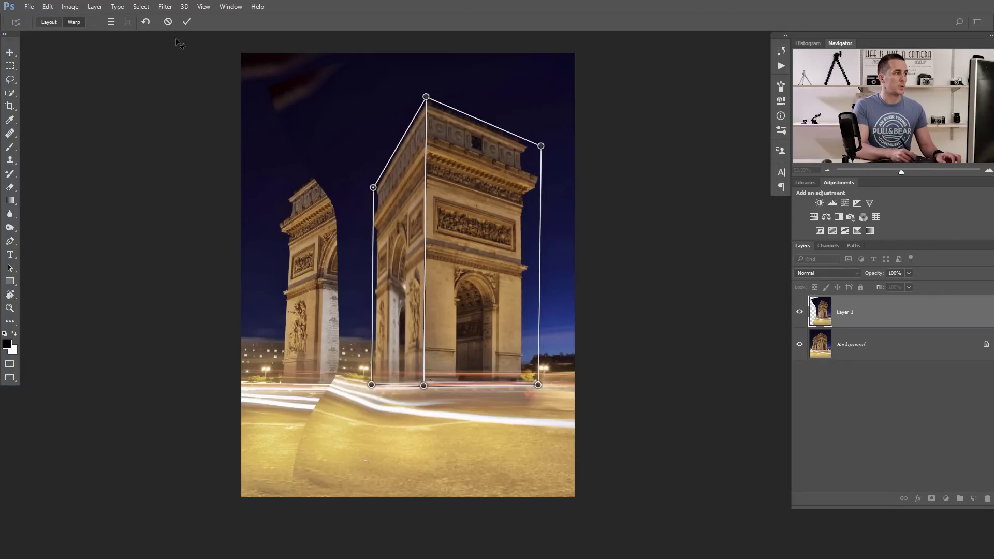
left_click(146, 22)
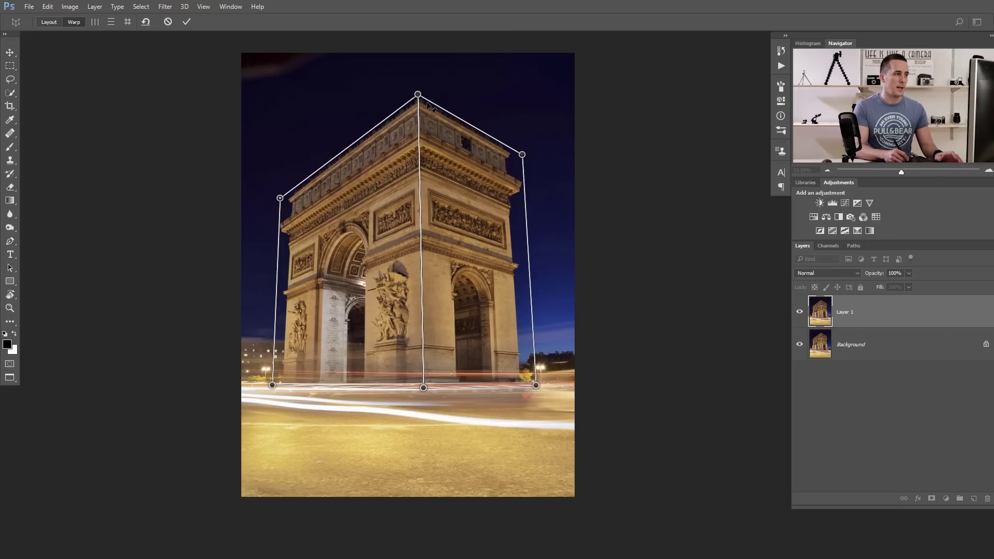
- Shift the shared top pin left, auto-straighten vertical edges and level horizontal edges for a frontal view
left_click_drag(418, 95, 396, 99)
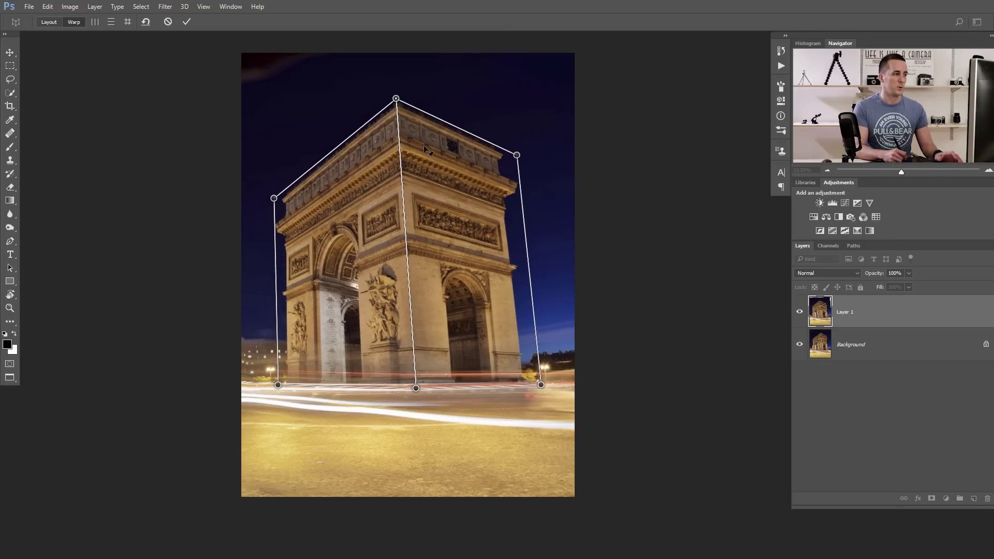
left_click(94, 22)
left_click(110, 22)
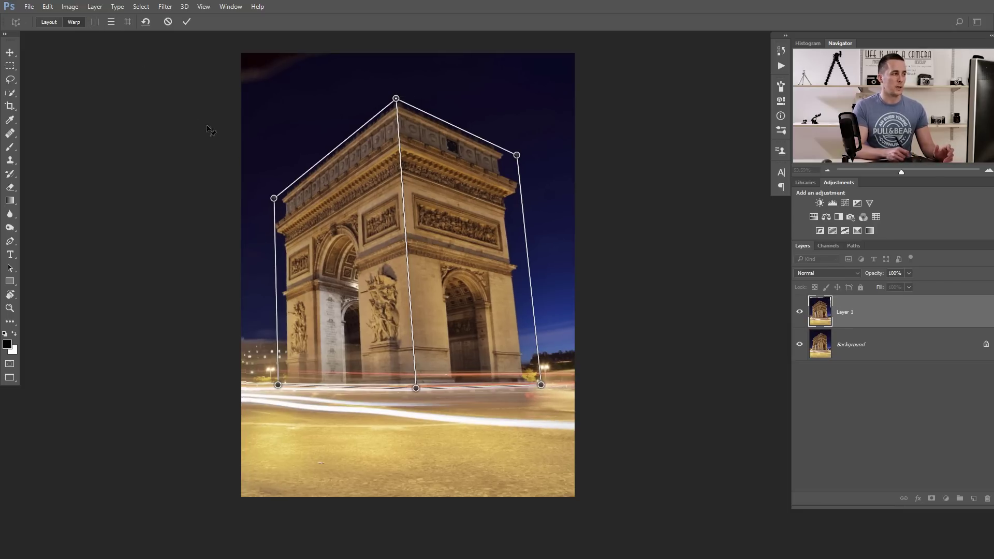
left_click(110, 29)
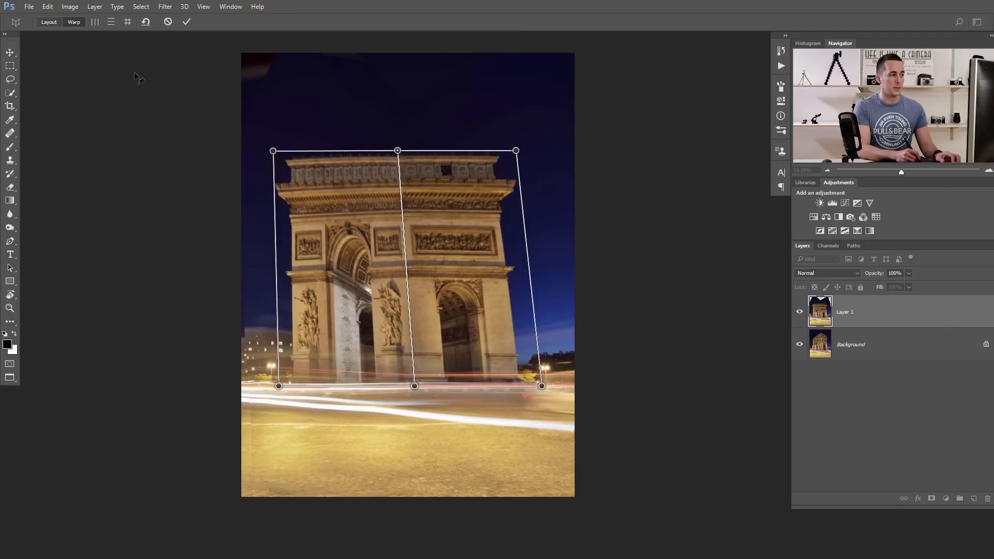
- Undo the leveling, try auto-straightening both horizontal and vertical edges, then undo back to the angled view
key("ctrl+z")
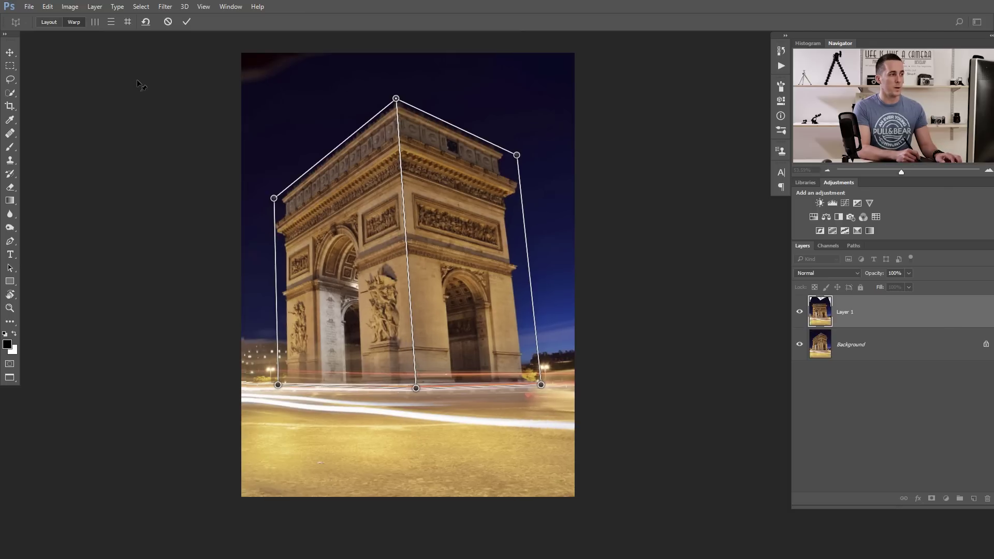
left_click(132, 22)
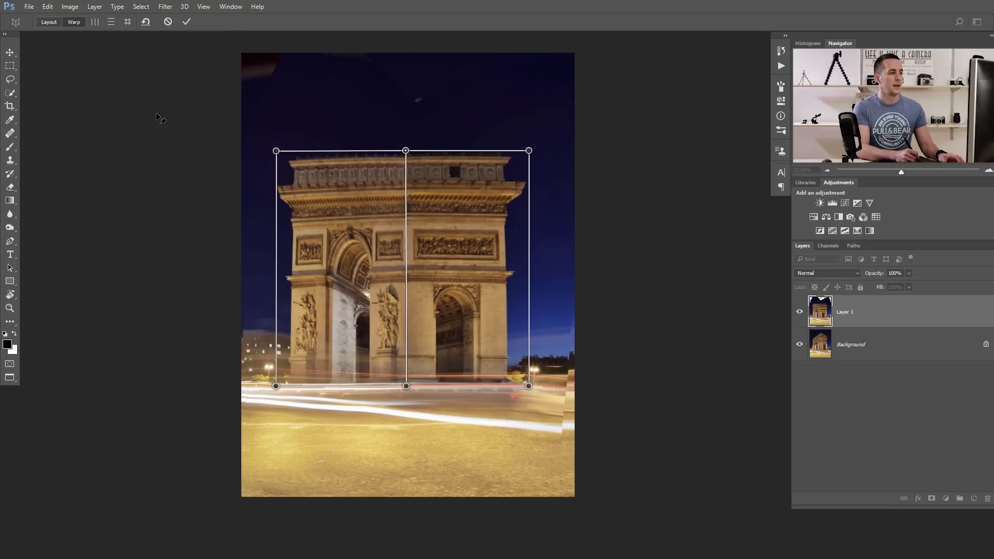
key("ctrl+z")
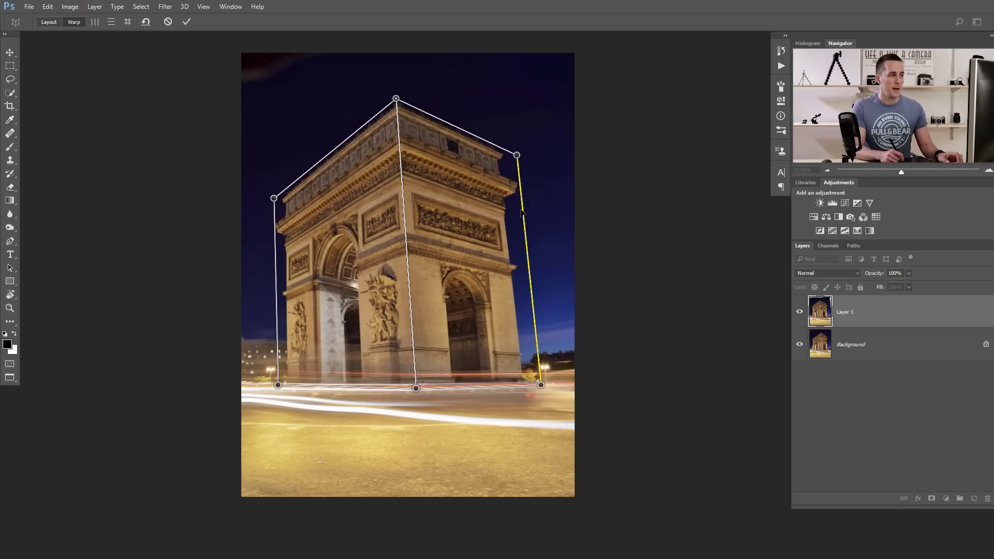
- Make the right and left edges vertical and push the left edge inward to narrow the left face
left_click(527, 236, "shift")
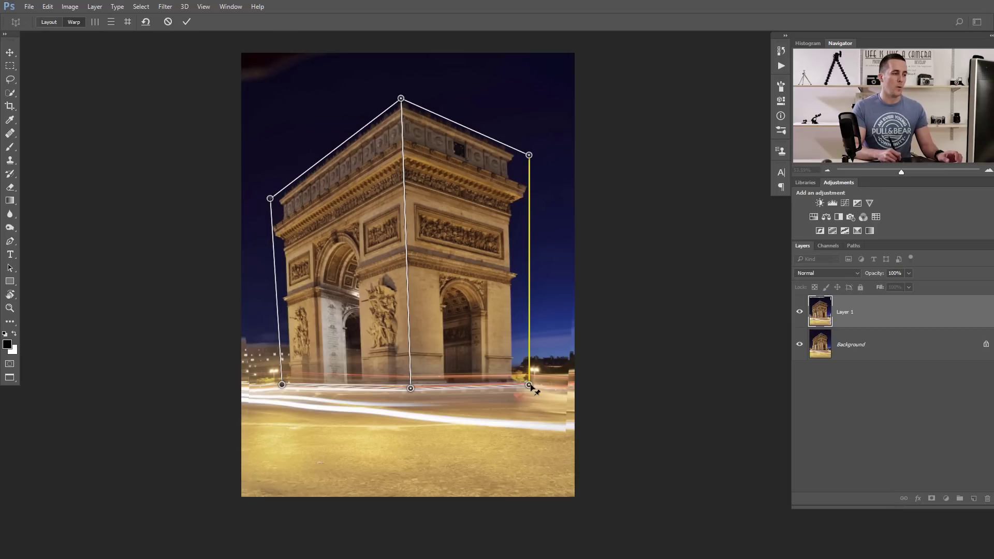
mouse_move(529, 155)
left_mouse_down()
mouse_move(477, 162)
mouse_move(544, 168)
mouse_move(527, 170)
mouse_move(537, 172)
left_mouse_up()
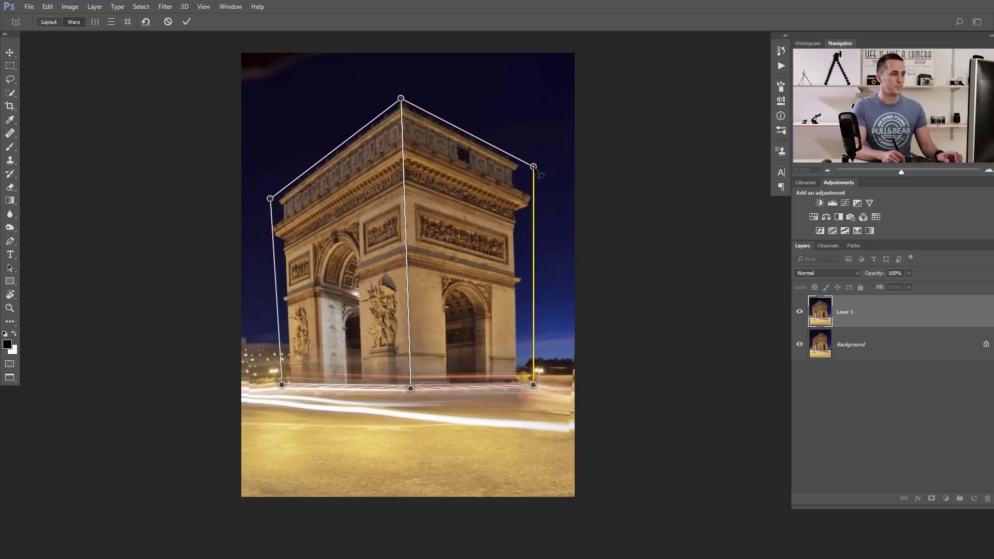
left_click(272, 210, "shift")
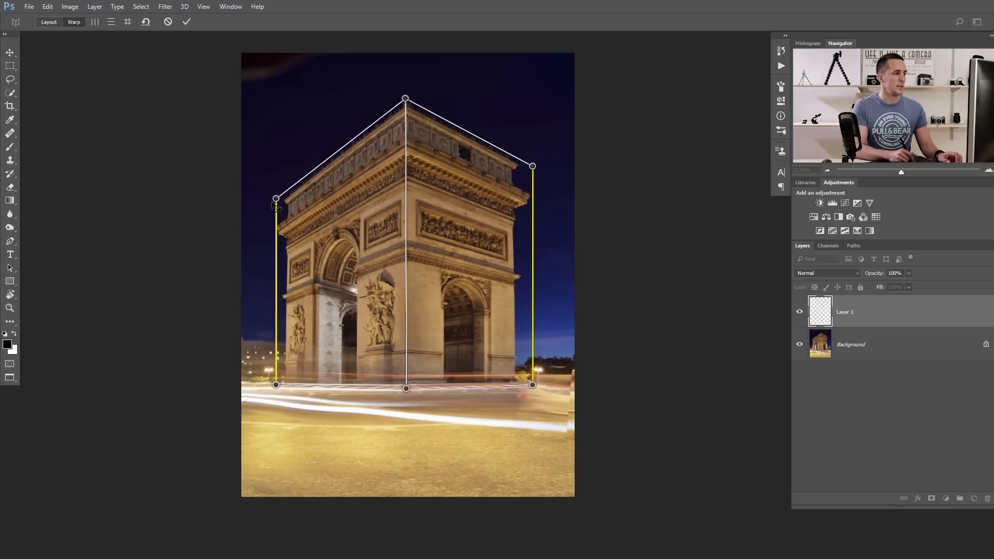
left_click_drag(277, 199, 375, 202)
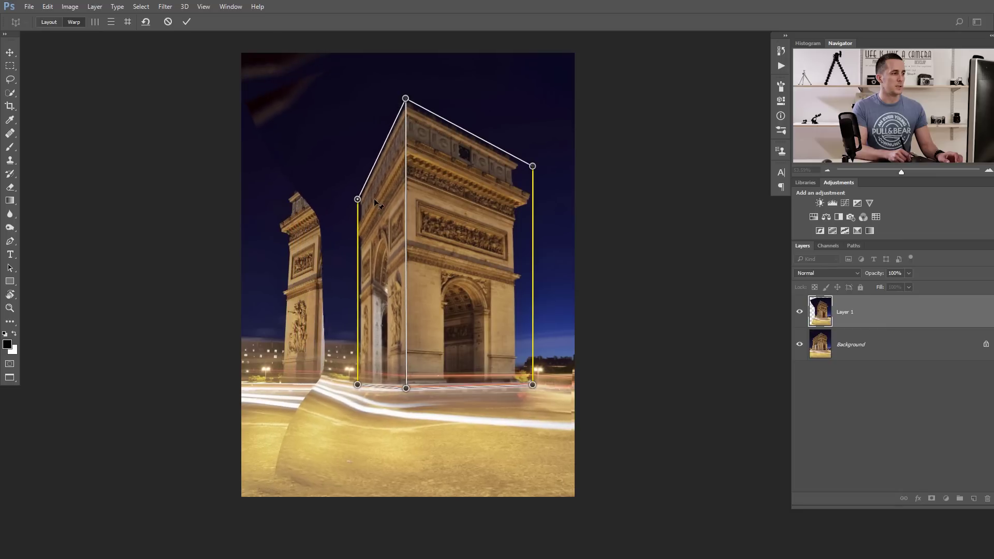
- Lower and reshape the roofline's top corner, straighten the middle edge, and commit the warp
left_click_drag(406, 100, 417, 137)
left_click(412, 317, "shift")
left_click_drag(412, 130, 400, 136)
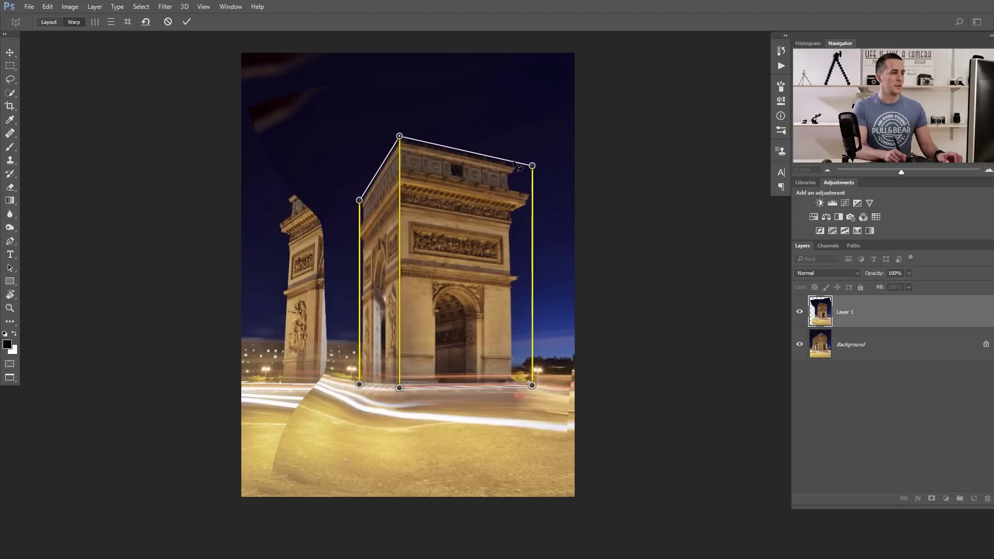
left_click(188, 22)
left_click(10, 105)
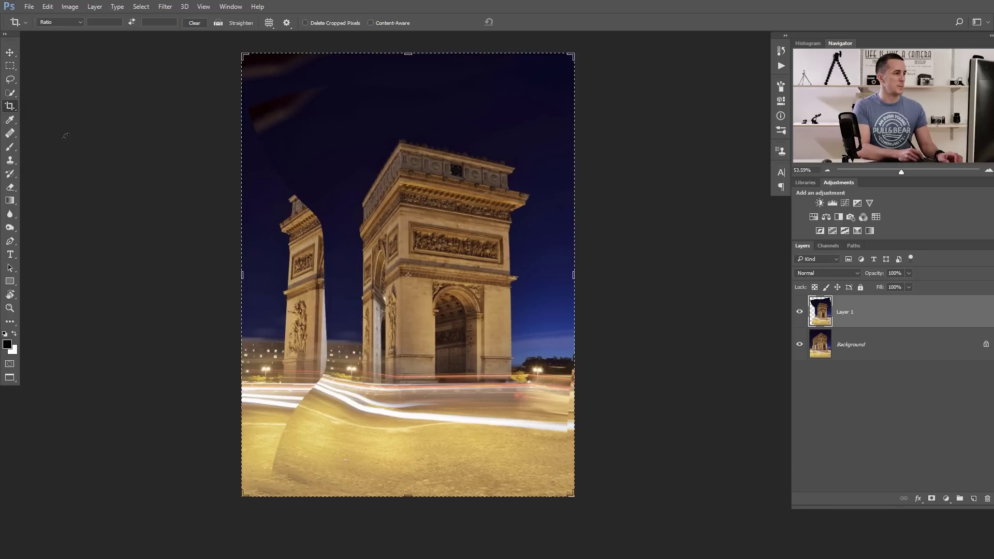
- Try a narrower crop around the arch, then cancel the crop and undo the perspective warp
left_click_drag(236, 273, 304, 266)
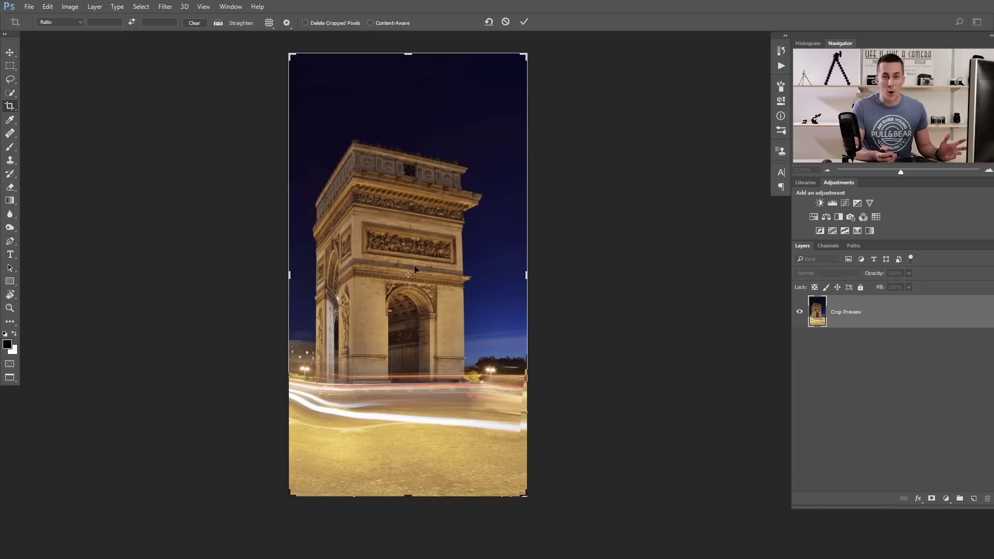
left_click(487, 22)
key("ctrl")
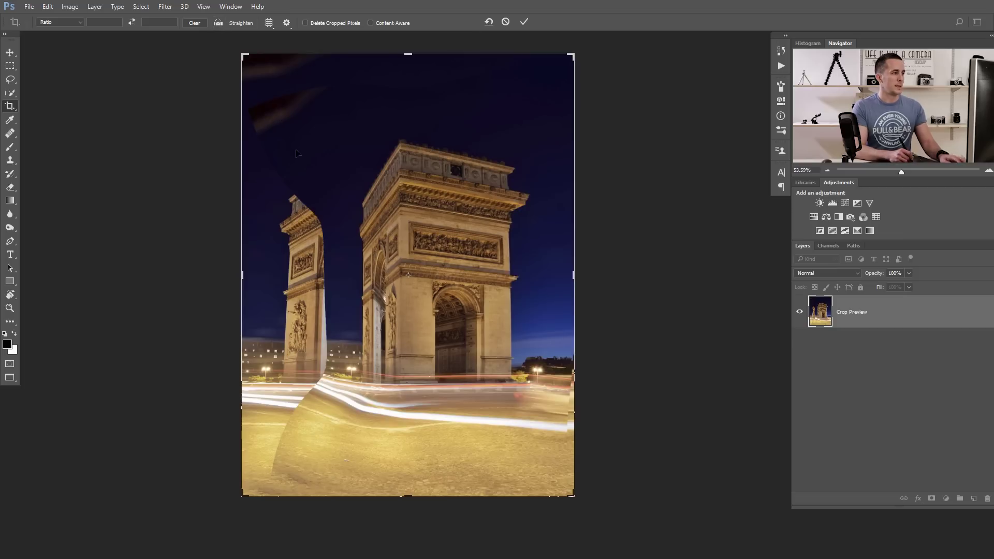
key("Escape")
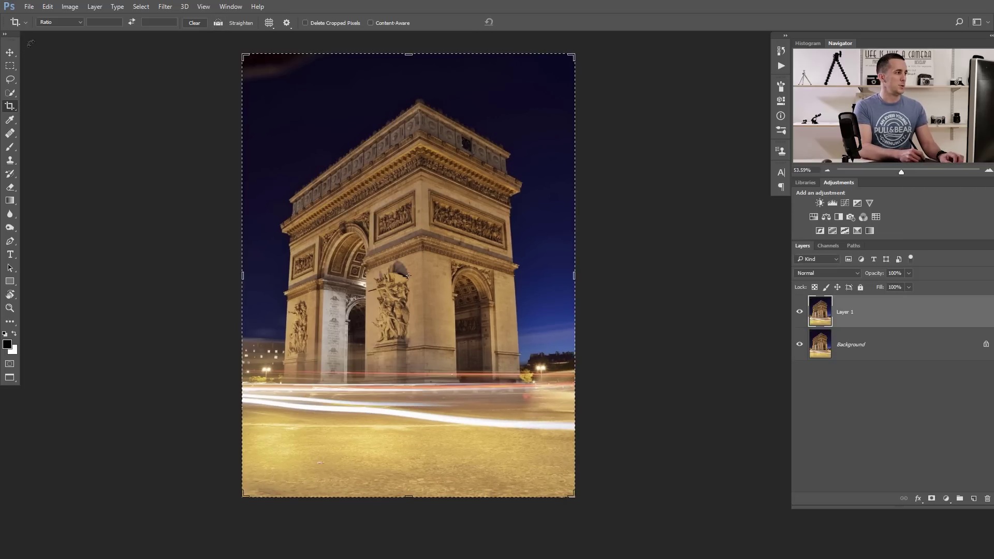
left_click(47, 6)
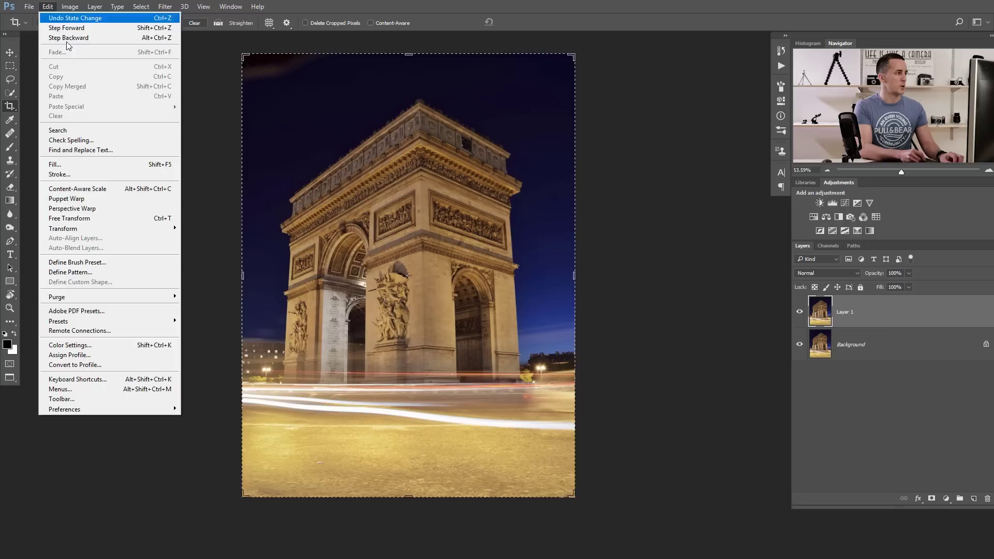
- Start a new Perspective Warp and draw two planes over the arch's right and left faces
left_click(105, 213)
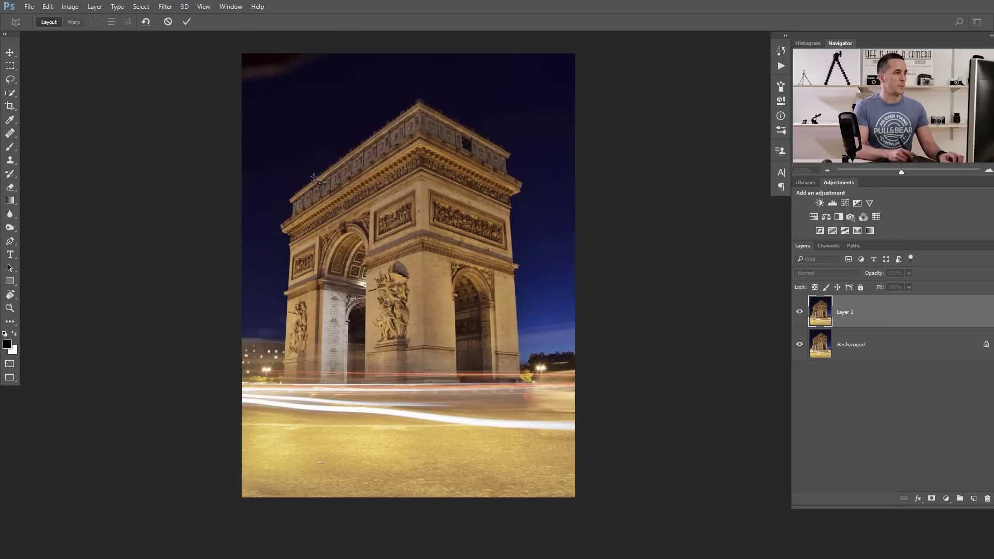
left_click_drag(421, 97, 537, 393)
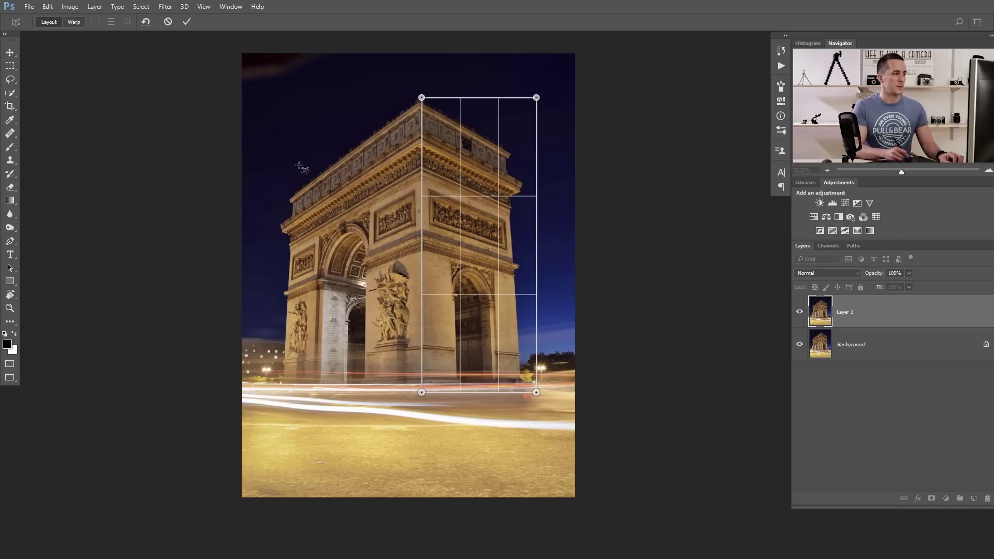
left_click_drag(275, 122, 421, 392)
- Fit both planes' corners to the arch's base and roofline, then switch to Warp mode
left_click_drag(275, 123, 278, 206)
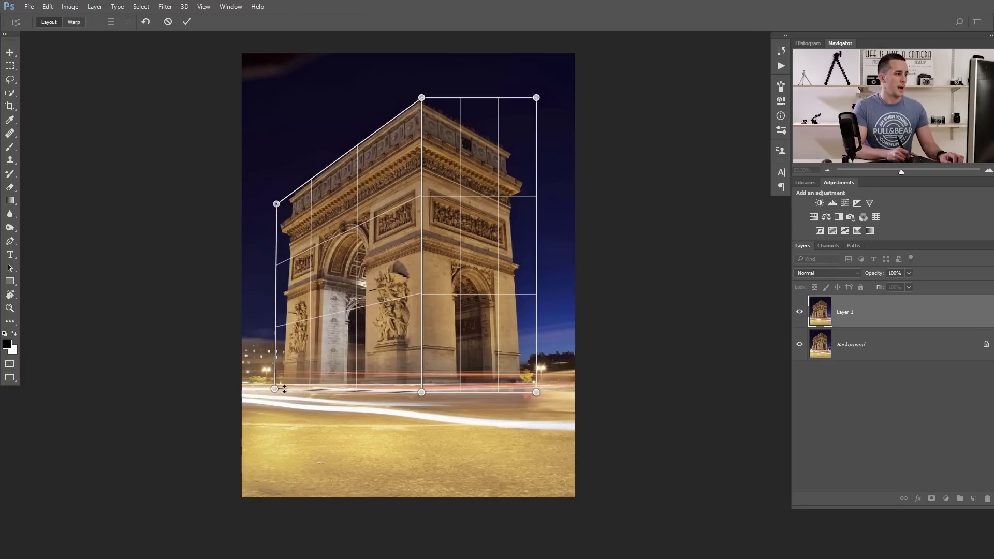
left_click_drag(274, 388, 267, 392)
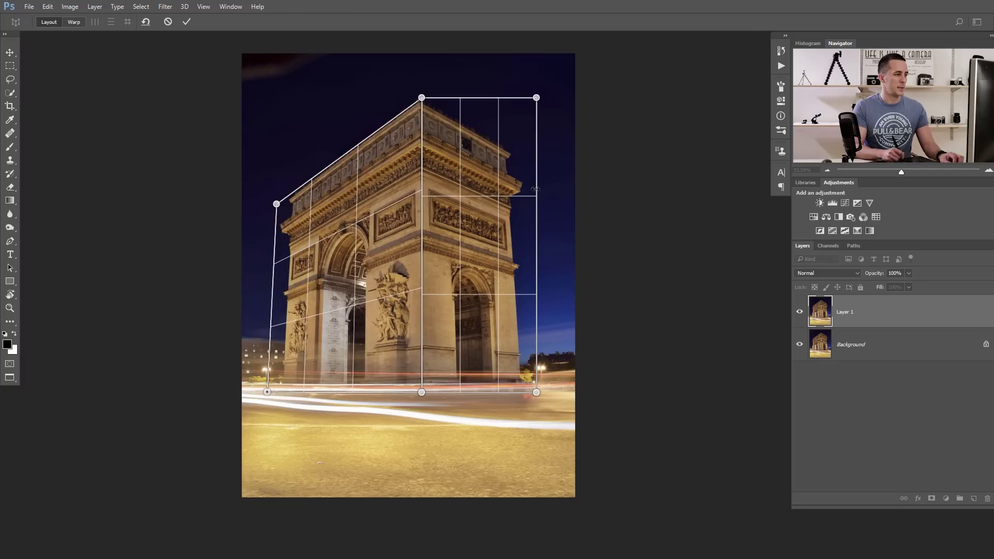
left_click_drag(536, 98, 532, 161)
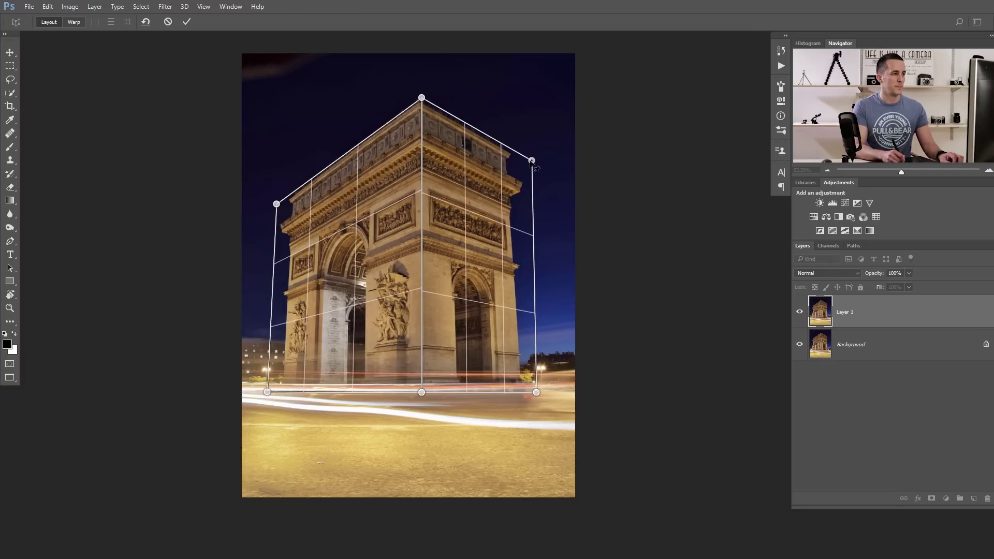
left_click_drag(537, 392, 544, 388)
left_click_drag(389, 112, 422, 92)
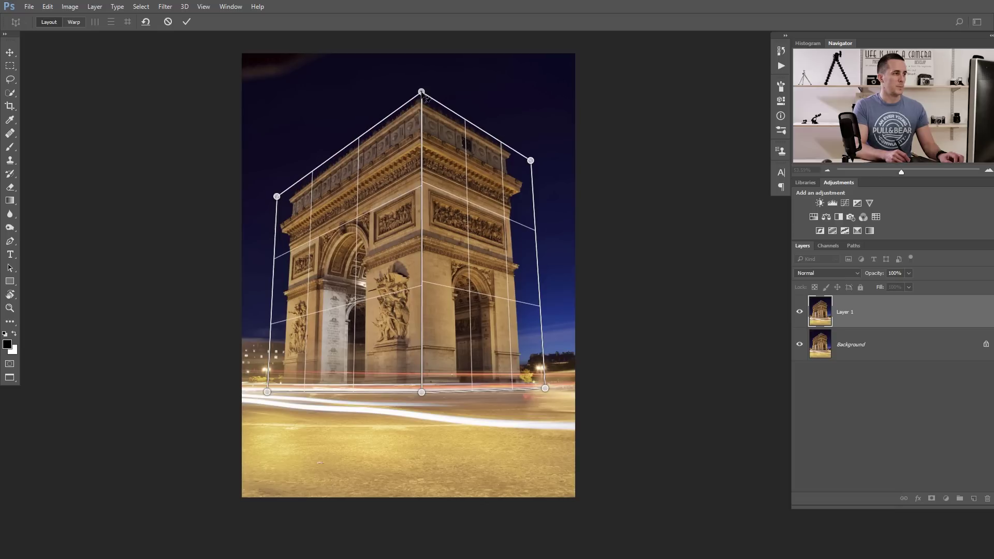
left_click(74, 22)
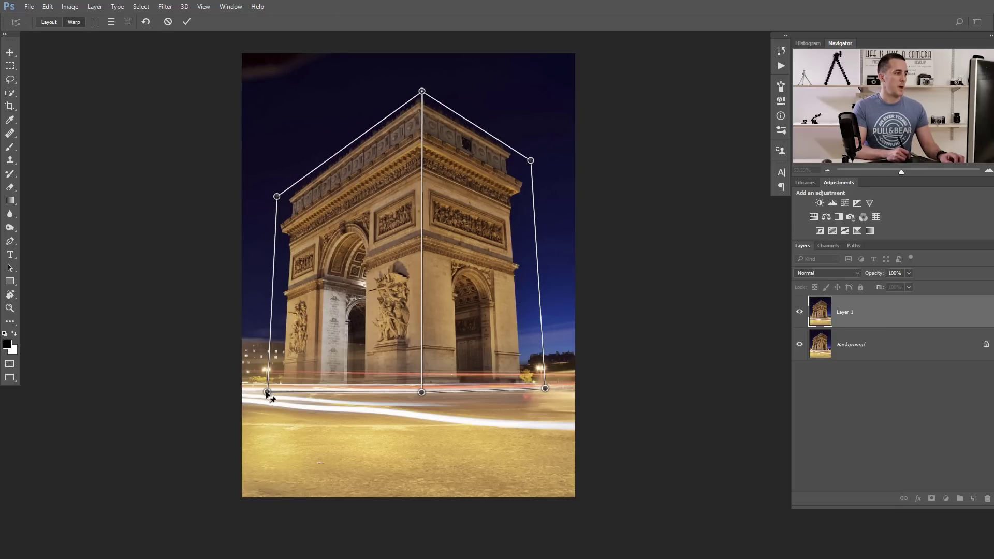
- Pull the bottom pins inward and the top pin down to taper the arch, then commit the warp
left_click_drag(269, 393, 352, 411)
left_click_drag(528, 394, 470, 406)
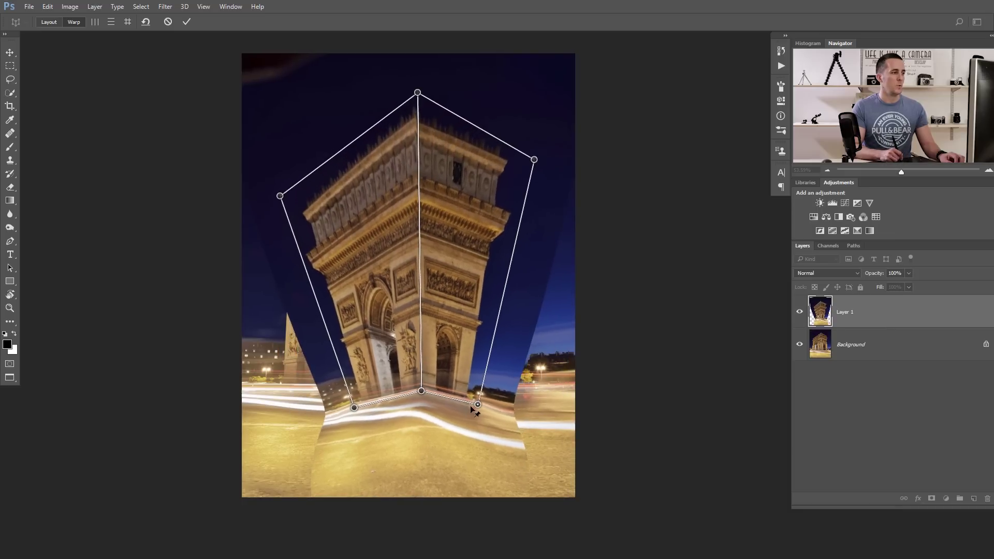
left_click_drag(416, 92, 415, 111)
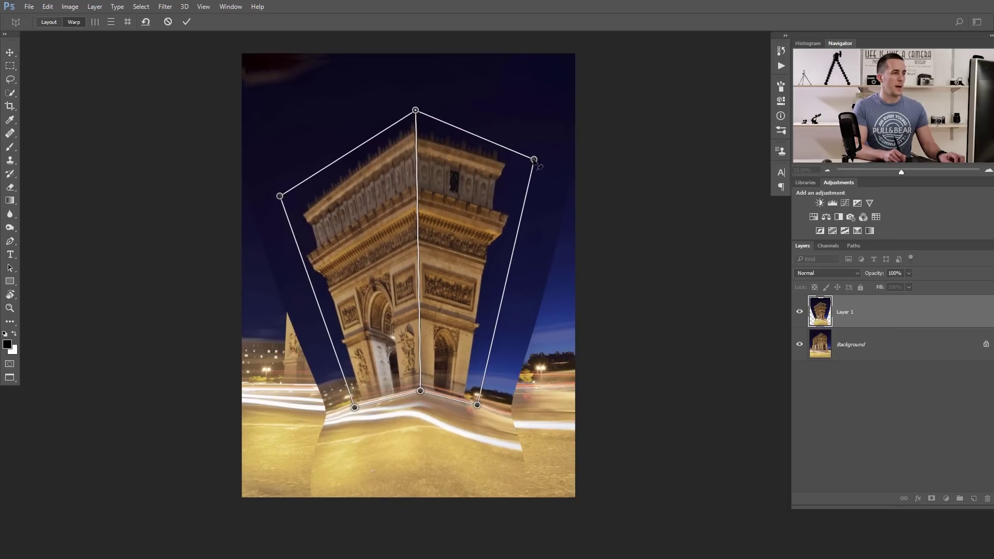
left_click_drag(534, 159, 541, 163)
left_click_drag(415, 110, 415, 128)
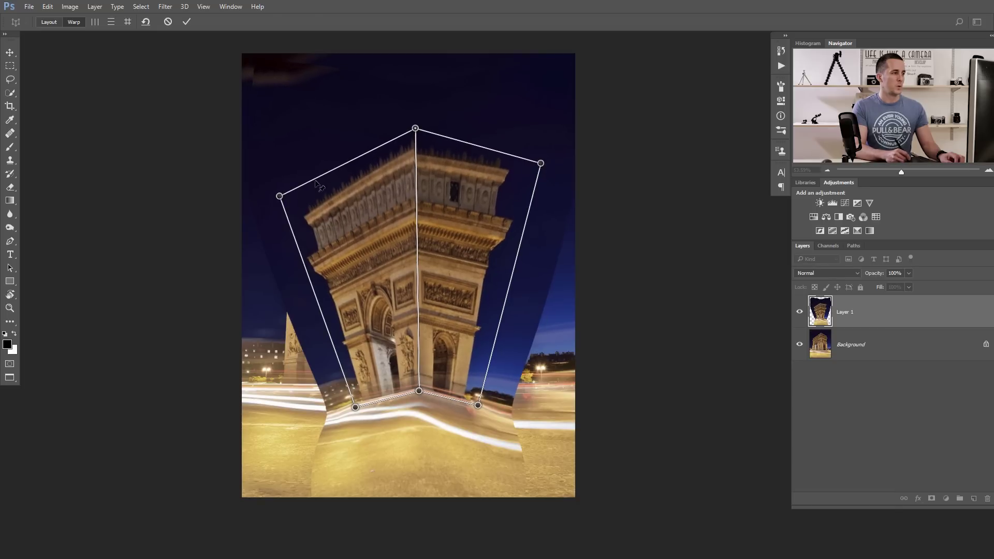
left_click_drag(280, 196, 271, 188)
mouse_move(419, 391)
left_mouse_down()
mouse_move(414, 412)
mouse_move(416, 400)
left_mouse_up()
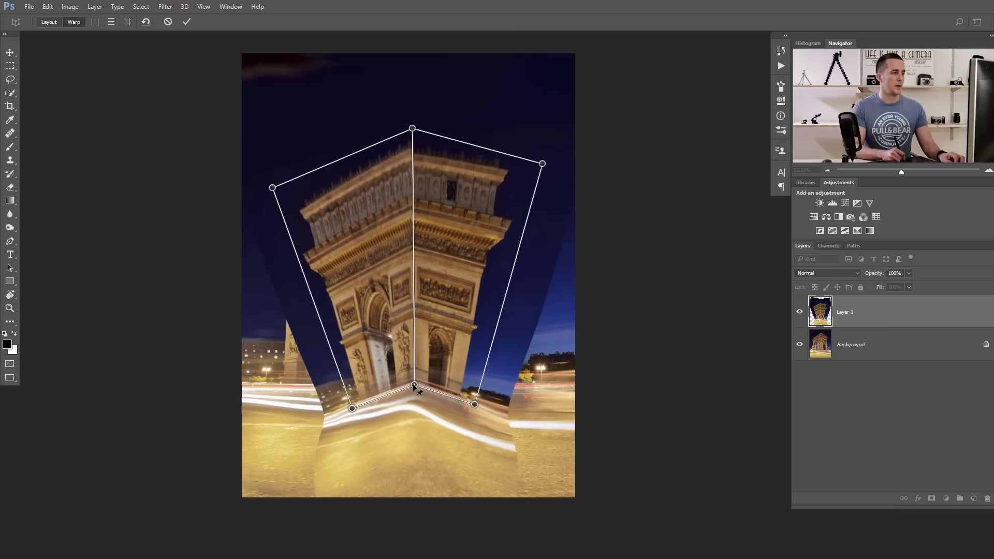
left_click(186, 21)
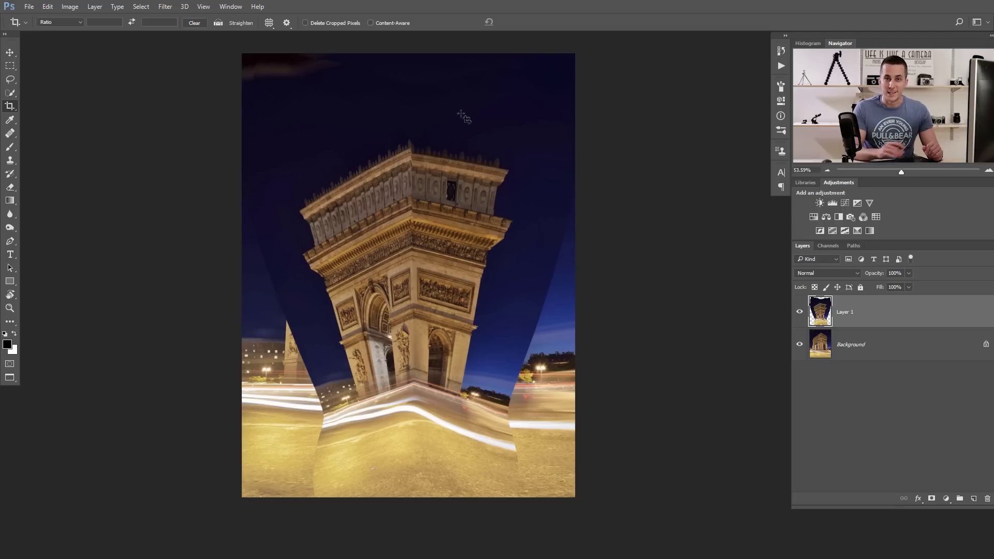
- Switch to the beach photo and duplicate its layer as Layer 0 copy
key("ctrl+Tab")
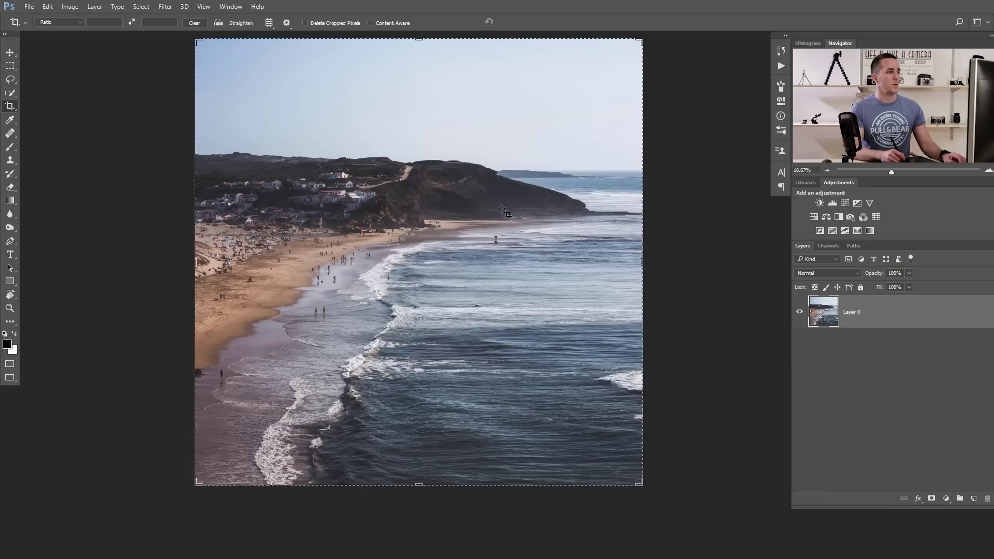
left_click_drag(430, 225, 409, 228)
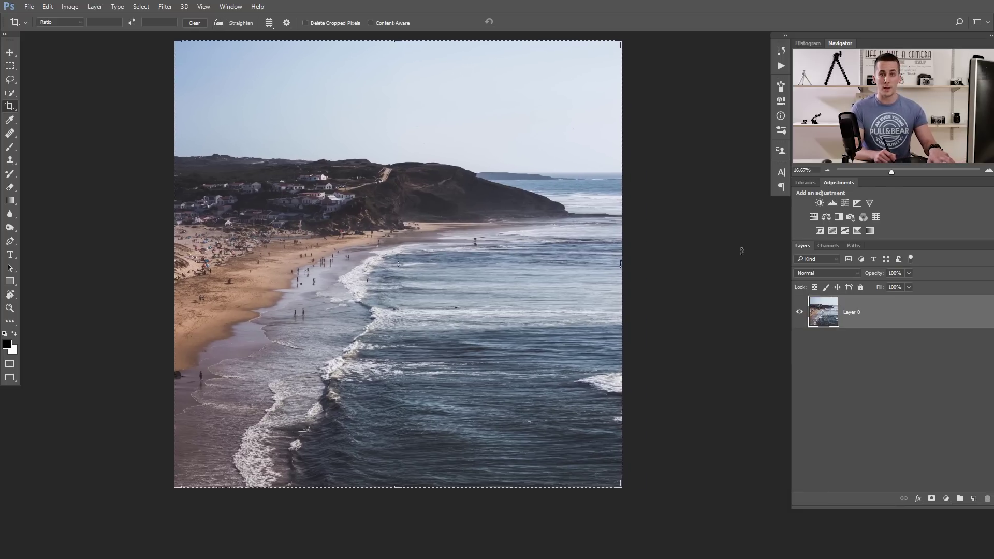
key("ctrl+j")
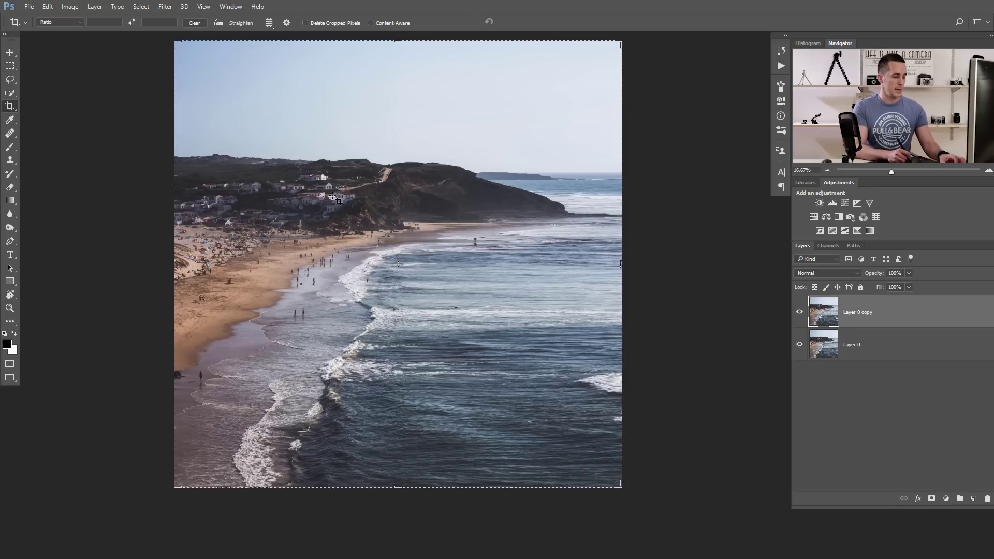
key("v")
left_click(50, 7)
left_click(294, 98)
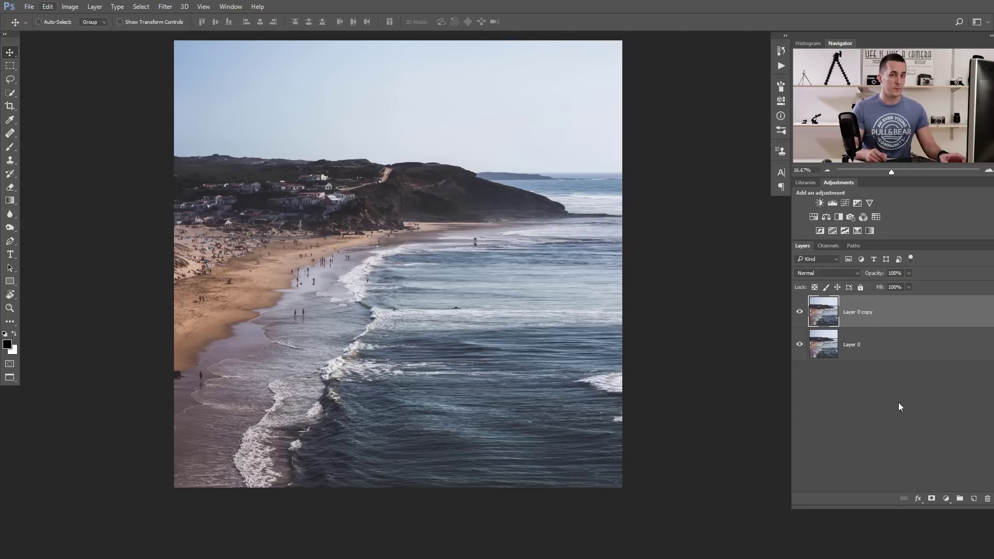
- Add a new layer, paint a white diagonal brush stroke across the beach, then delete that layer
left_click(973, 499)
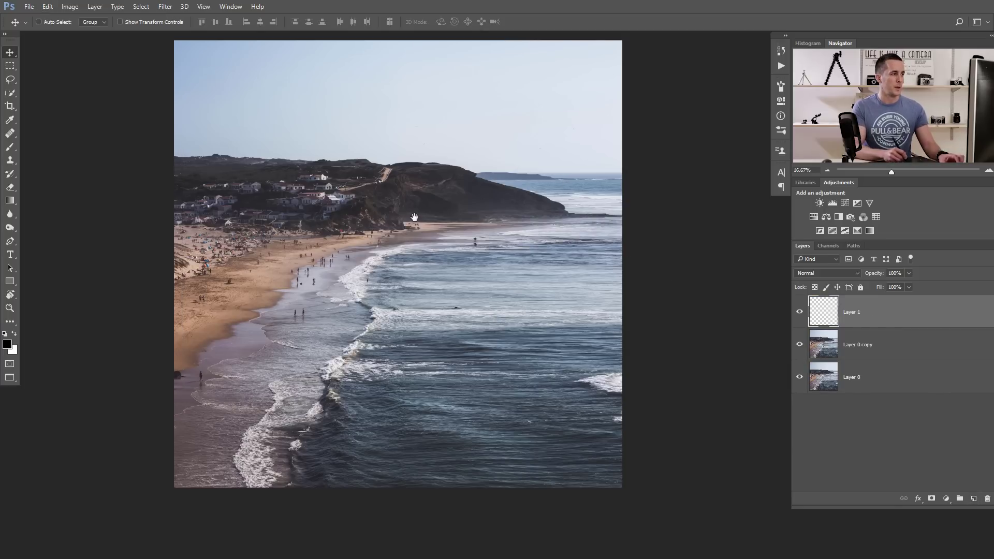
left_click_drag(415, 217, 409, 229)
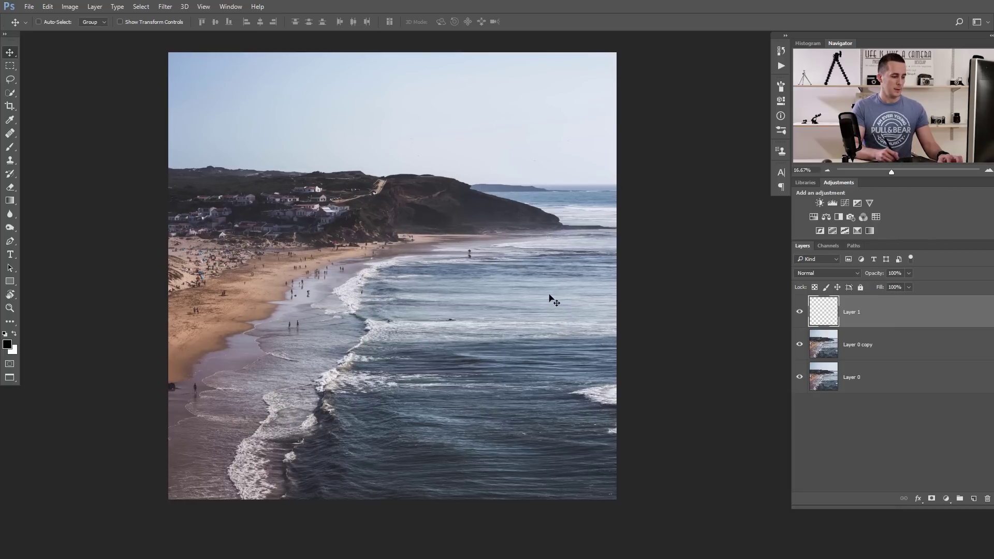
key("b")
key("x")
mouse_move(591, 47)
left_mouse_down()
mouse_move(399, 233)
mouse_move(208, 502)
left_mouse_up()
key("ctrl+z")
left_click_drag(562, 50, 259, 501)
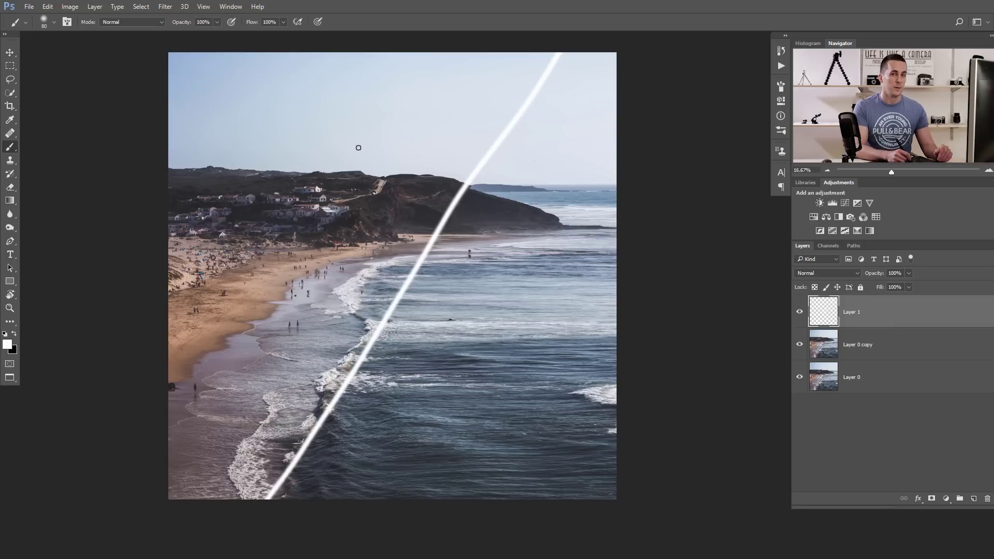
mouse_move(822, 310)
left_mouse_down()
mouse_move(827, 477)
mouse_move(987, 499)
left_mouse_up()
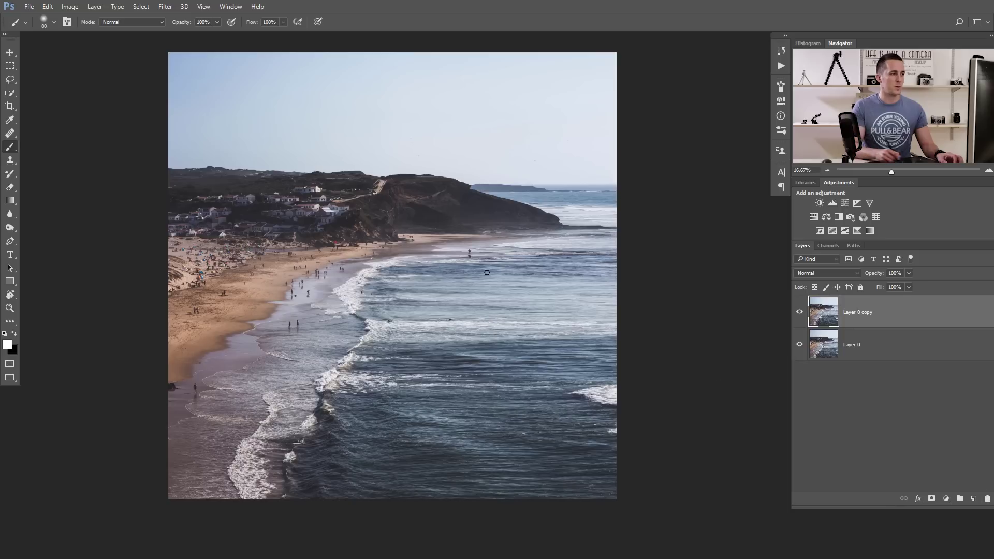
- Start Perspective Warp and draw two joined planes, skewing the shared seam diagonally
left_click(47, 6)
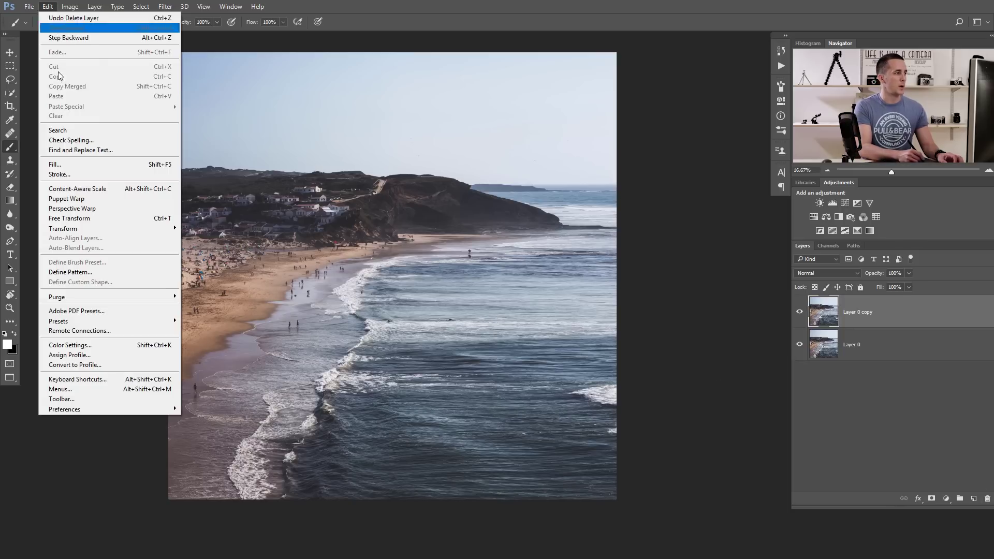
left_click(91, 209)
left_click_drag(410, 44, 666, 528)
left_click_drag(145, 38, 410, 534)
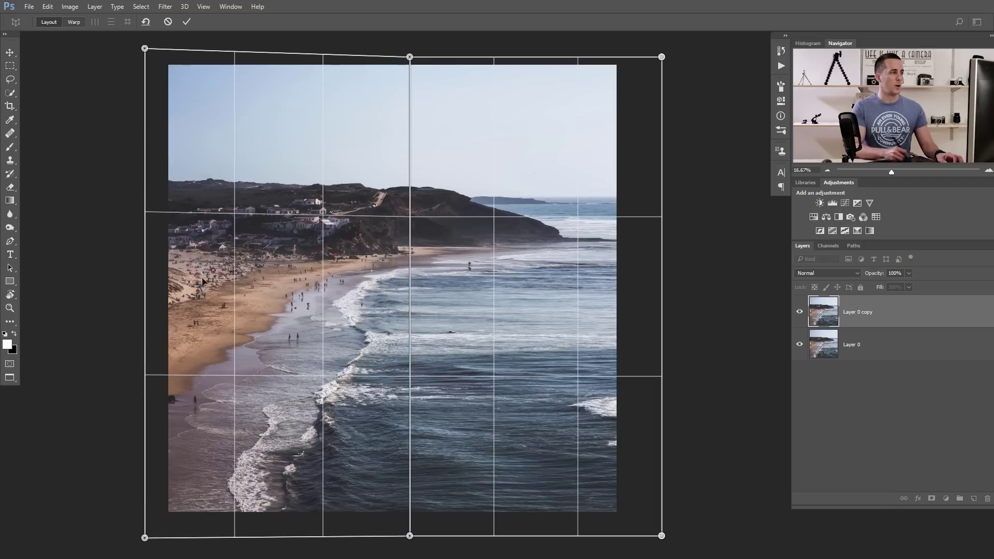
left_click_drag(144, 49, 145, 54)
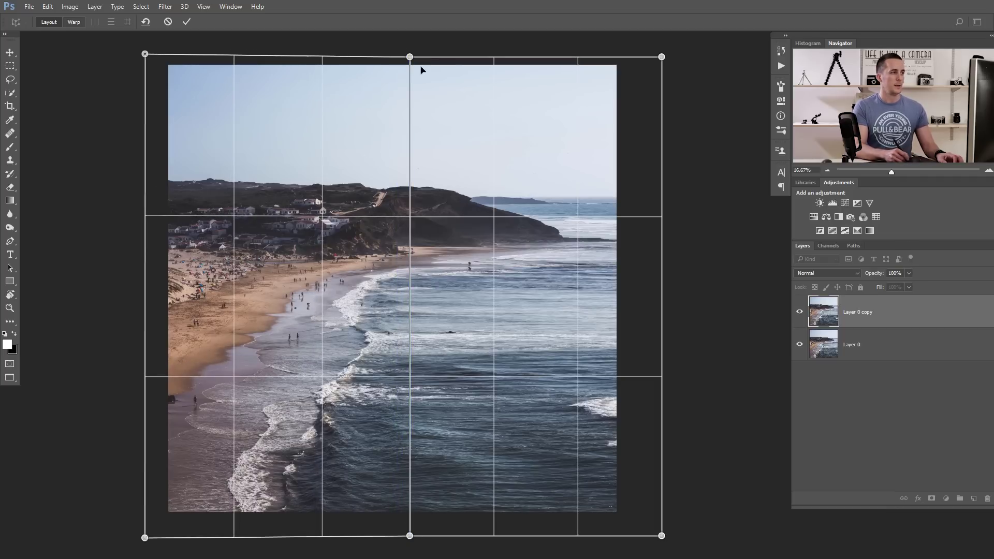
left_click_drag(411, 57, 592, 57)
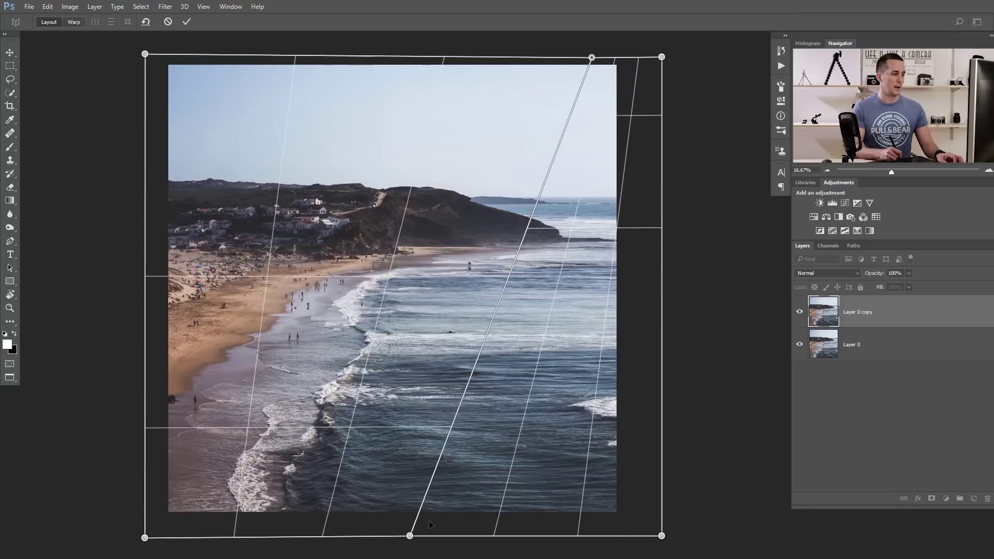
left_click_drag(409, 537, 216, 538)
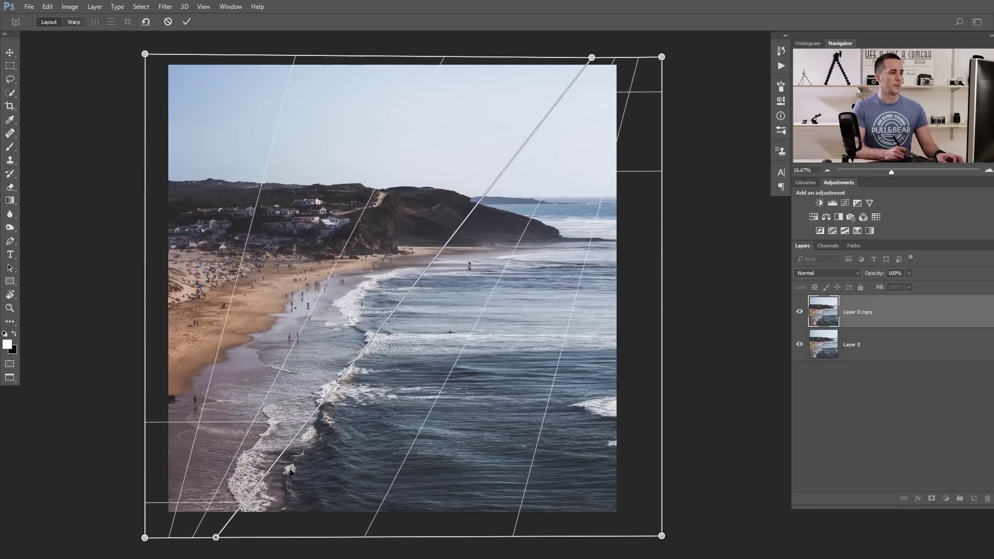
- Warp the right plane's corners downward so the sea rises like a wave, and commit
scroll(440, 310, "down", 2)
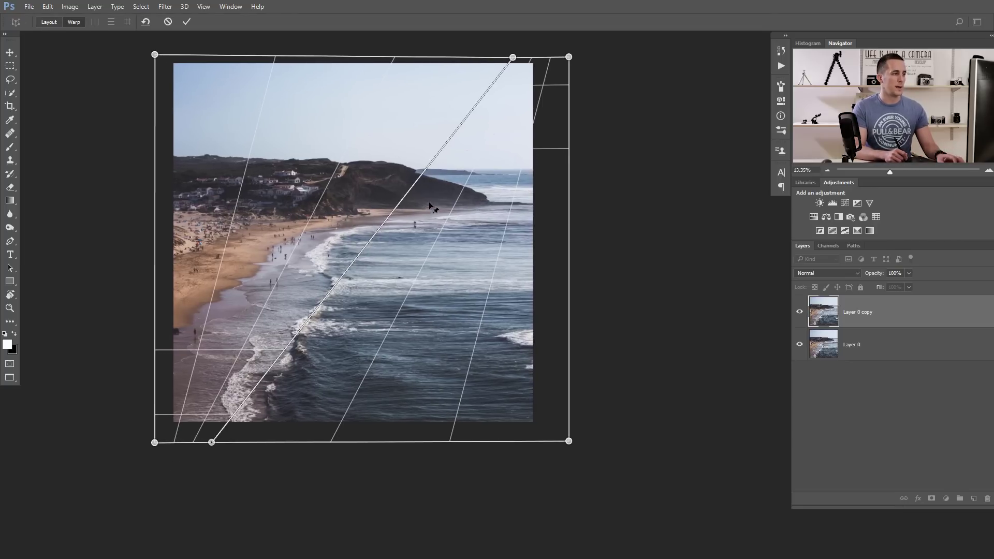
left_click_drag(569, 57, 564, 94)
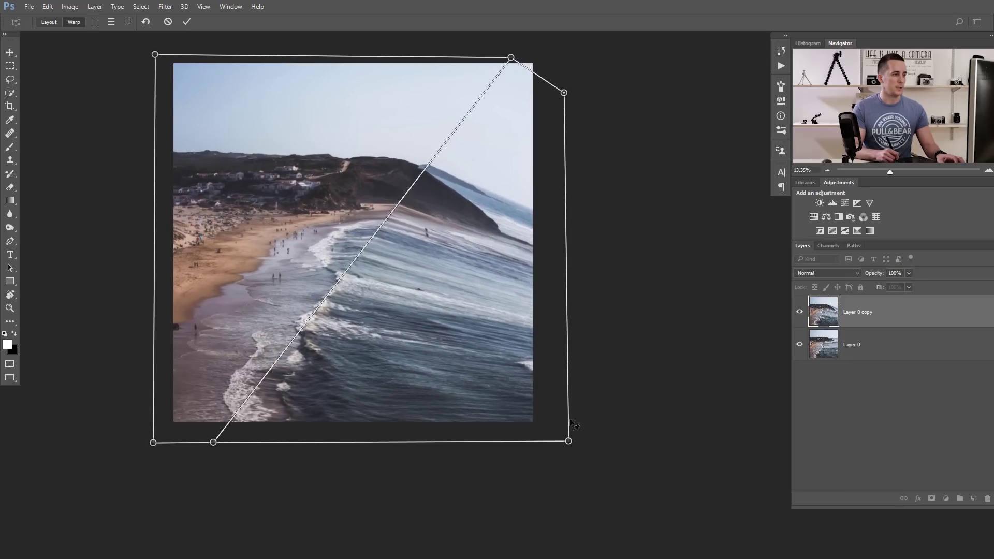
left_click_drag(569, 442, 557, 547)
scroll(506, 417, "down", 2)
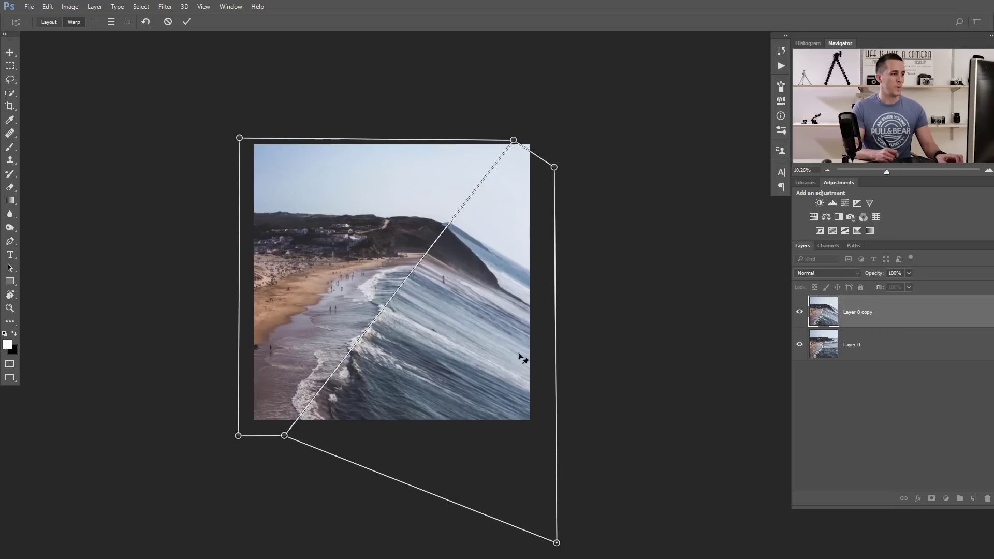
left_click(444, 292)
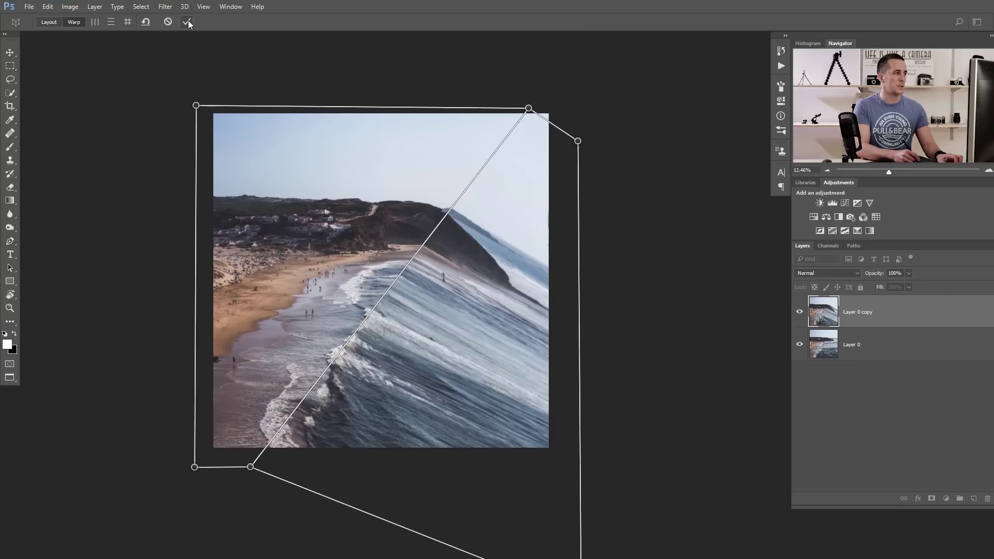
left_click(187, 22)
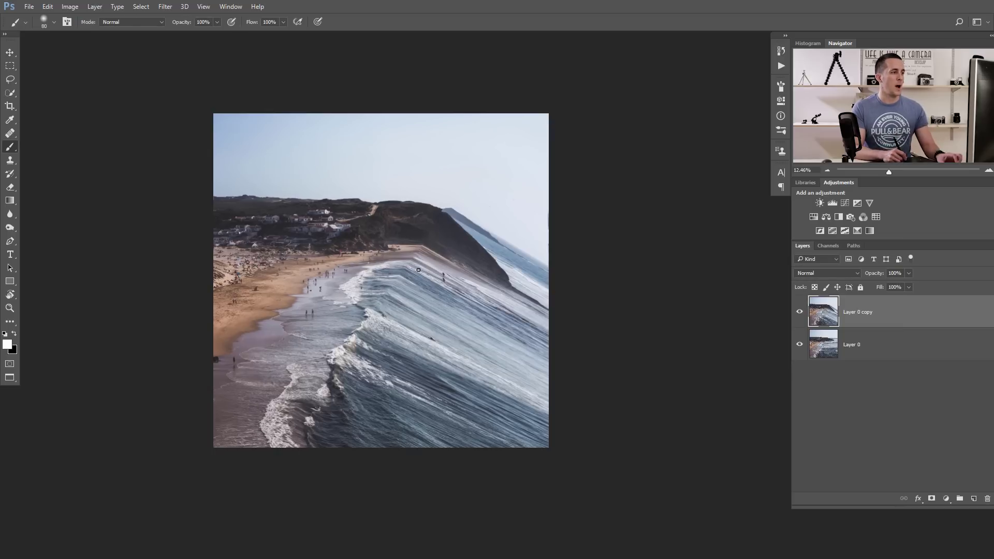
- Bring up the coastal sunset photo of dark cliffs above the sea
scroll(419, 270, "up", 2)
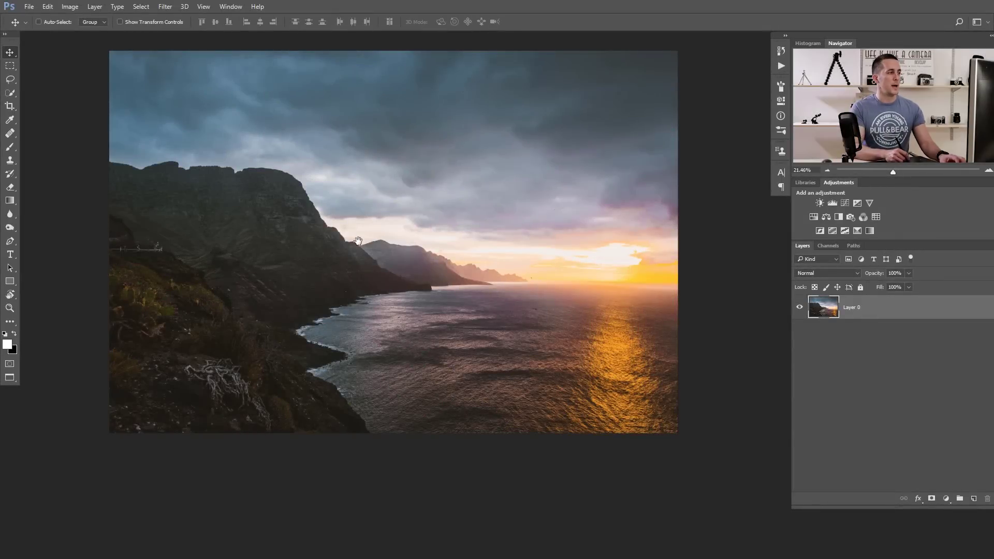
left_click_drag(358, 241, 342, 248)
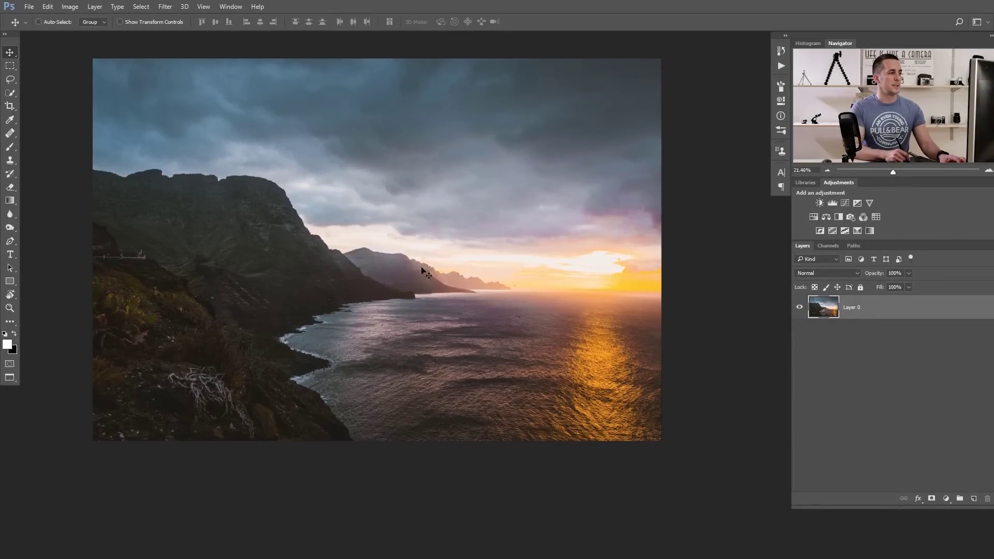
- Duplicate the sunset layer and define two joined Perspective Warp planes with a diagonal seam
key("ctrl+j")
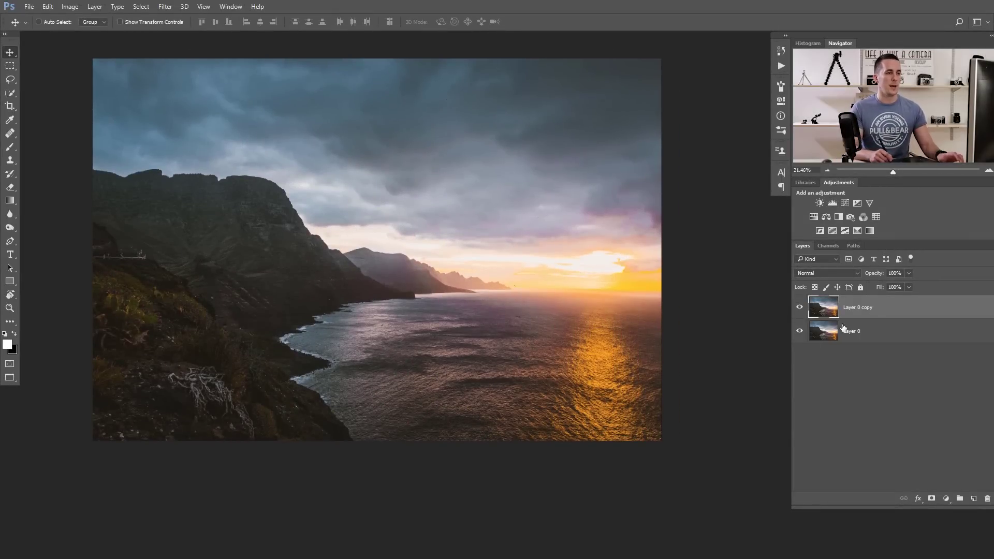
left_click(48, 6)
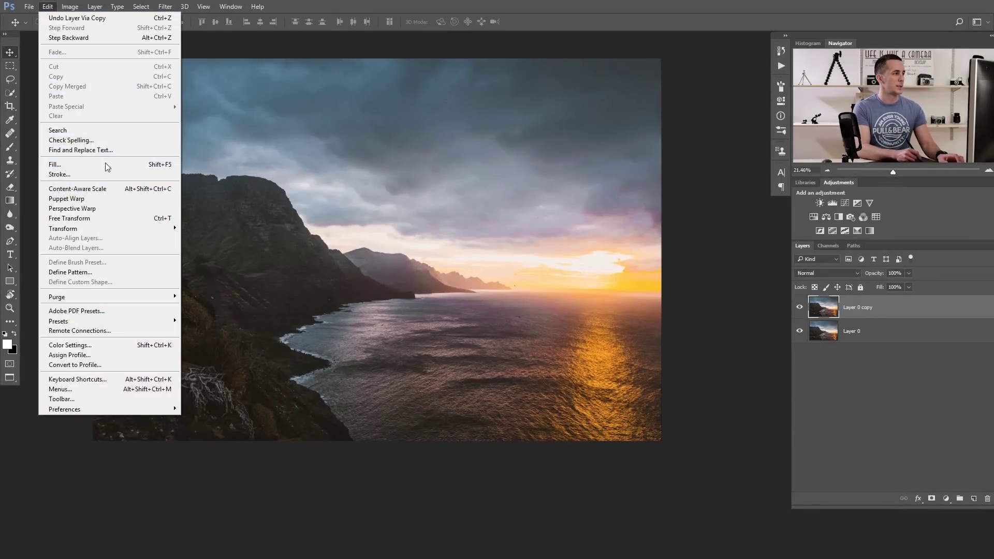
left_click(106, 212)
left_click_drag(75, 53, 358, 466)
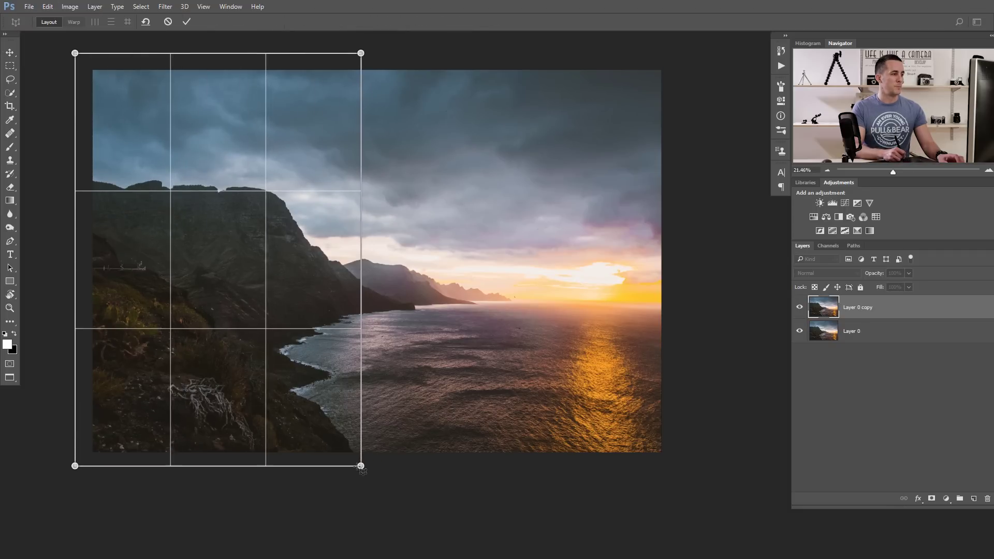
left_click_drag(378, 52, 690, 475)
left_click_drag(380, 255, 359, 254)
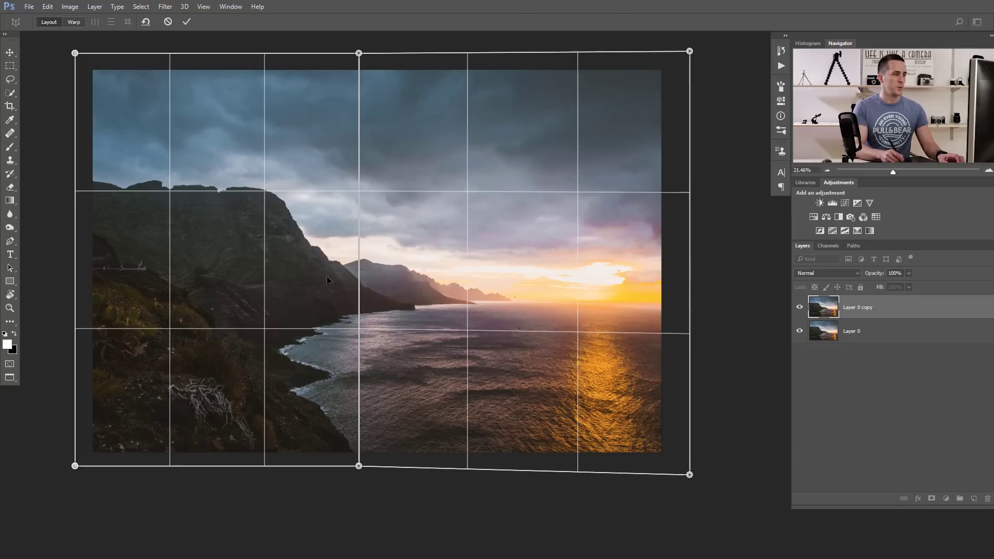
left_click_drag(360, 467, 340, 464)
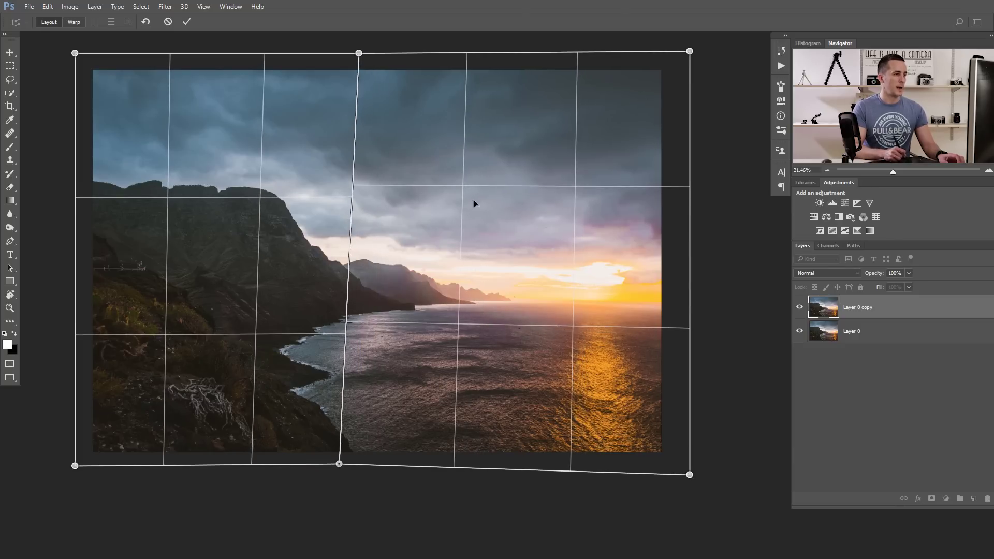
left_click_drag(359, 53, 619, 51)
left_click_drag(339, 464, 364, 464)
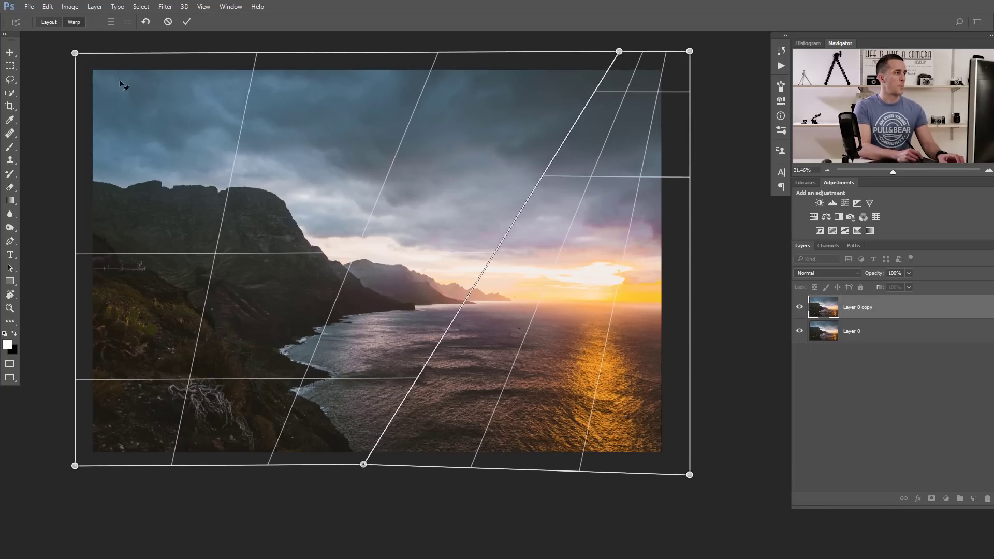
- In Warp mode, pull the right side's corners down to bend sea and sky, then commit
key("h")
left_click_drag(690, 52, 690, 126)
scroll(579, 357, "down", 3)
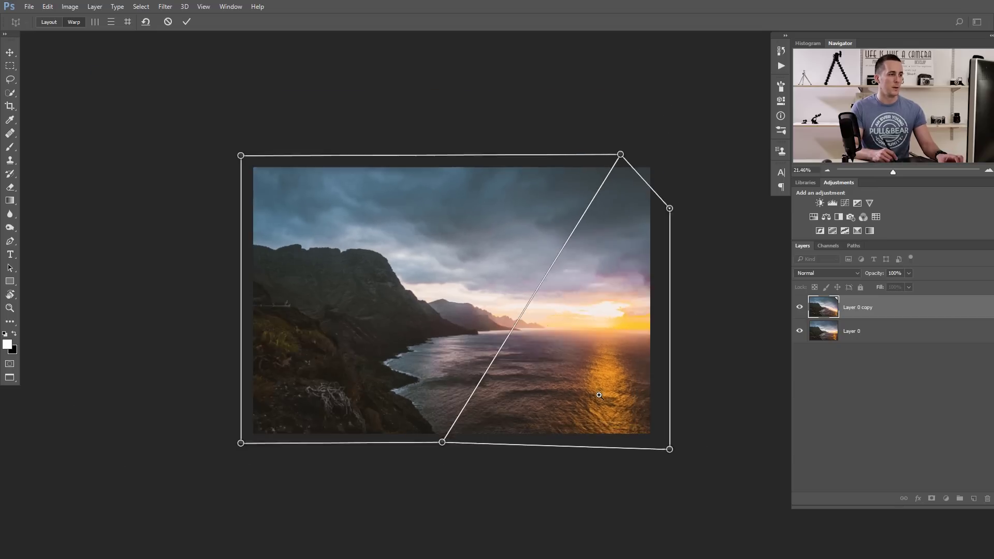
left_click_drag(472, 285, 398, 201)
left_click_drag(576, 350, 576, 448)
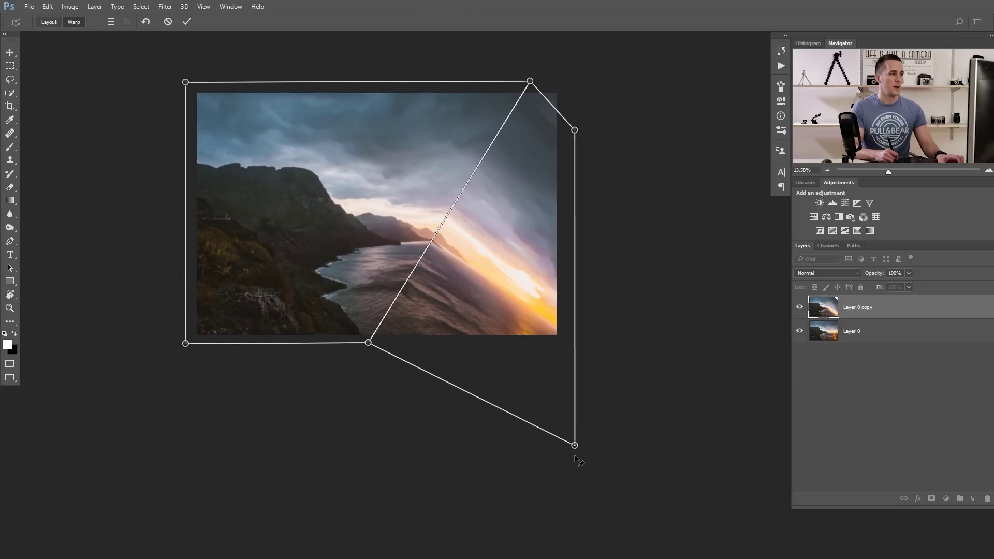
left_click_drag(581, 129, 584, 132)
left_click(185, 23)
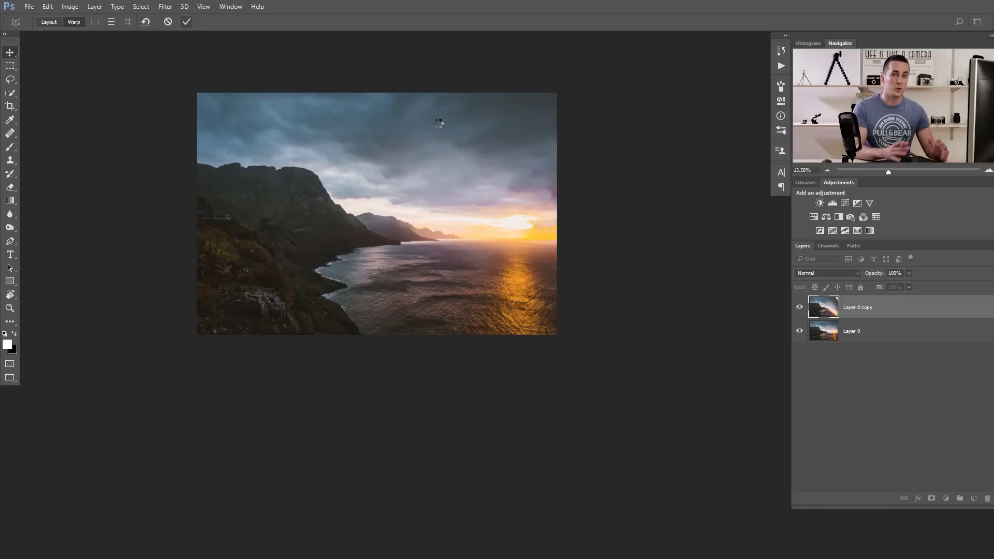
- Zoom into the folded copy and hide Layer 0 to expose the transparent top-right gap
left_click_drag(427, 206, 458, 228)
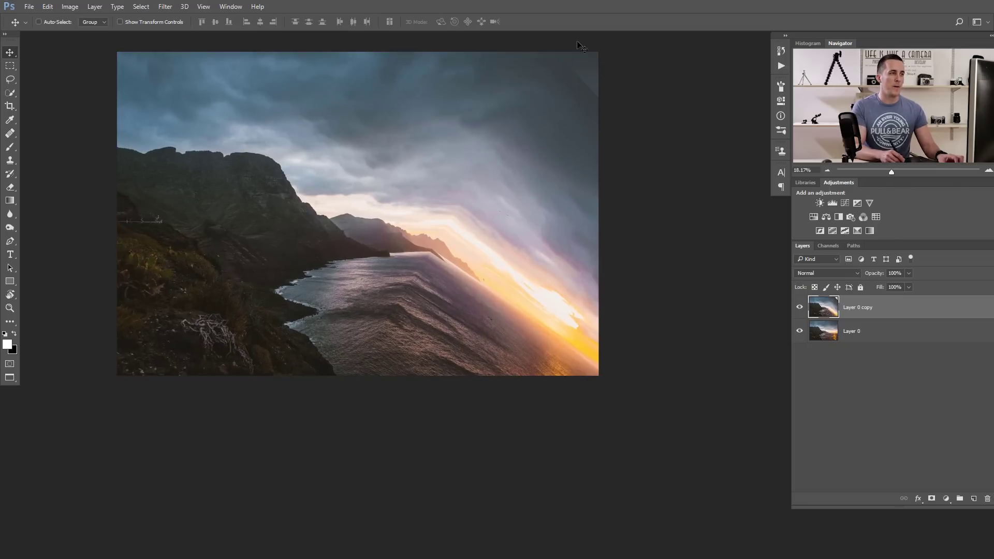
left_click(800, 332)
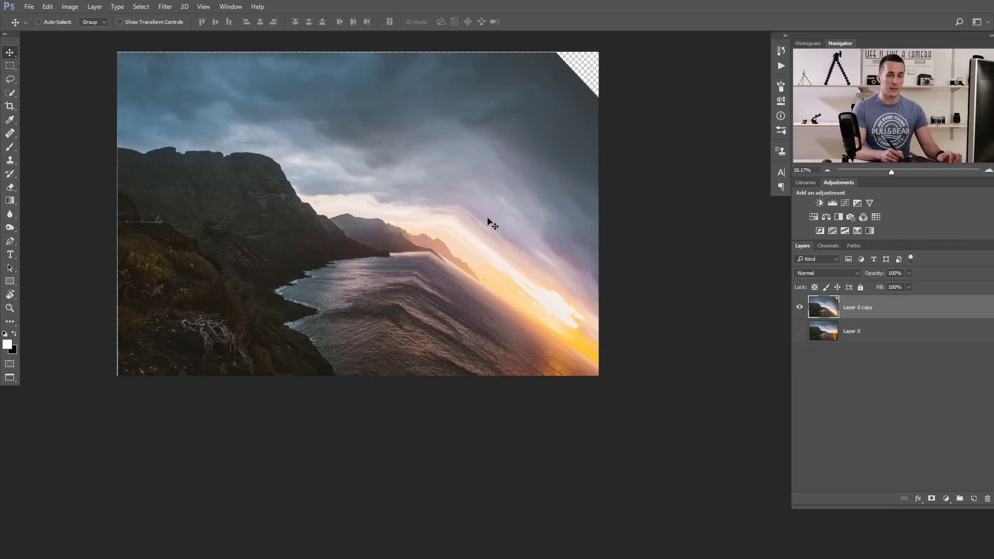
- Lasso the transparent top-right corner and fill it with Content-Aware fill
left_click(10, 79)
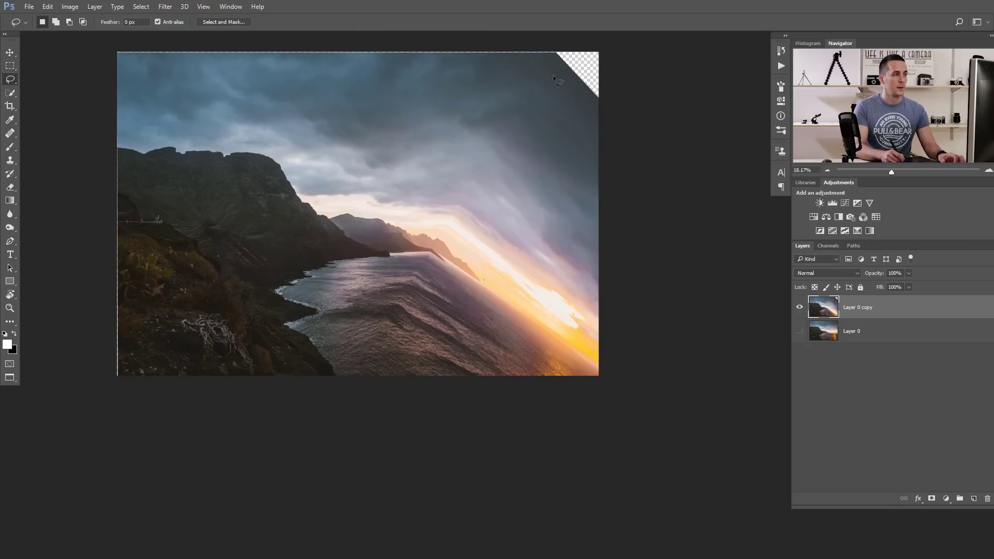
mouse_move(554, 48)
left_mouse_down()
mouse_move(595, 106)
mouse_move(618, 84)
mouse_move(610, 48)
mouse_move(593, 37)
mouse_move(532, 39)
left_mouse_up()
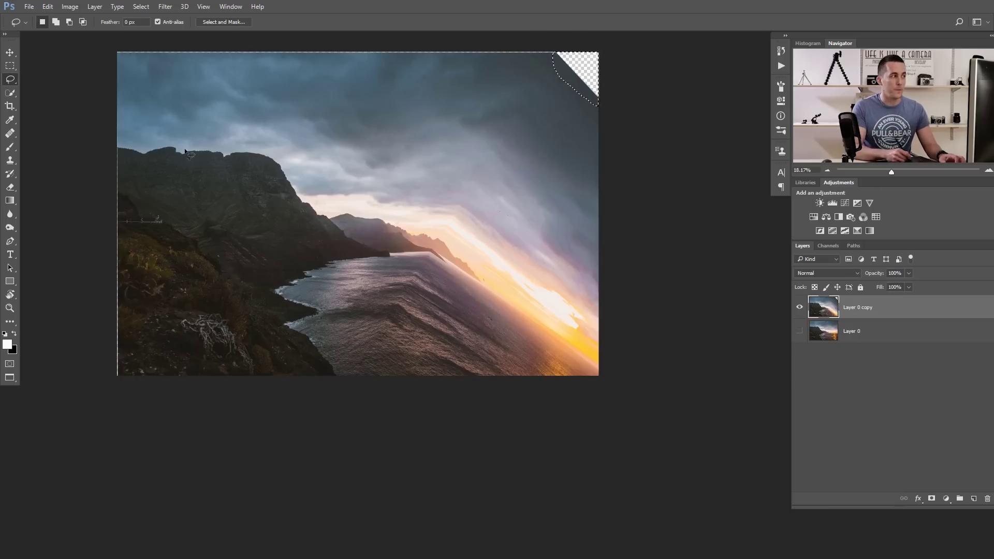
left_click(47, 7)
left_click(99, 164)
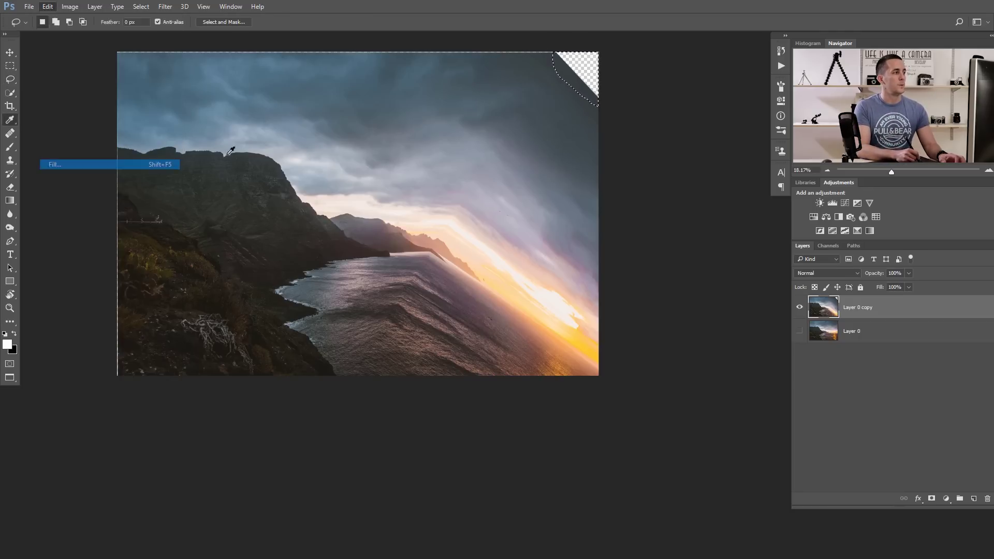
left_click(574, 169)
left_click(576, 208)
left_click(647, 169)
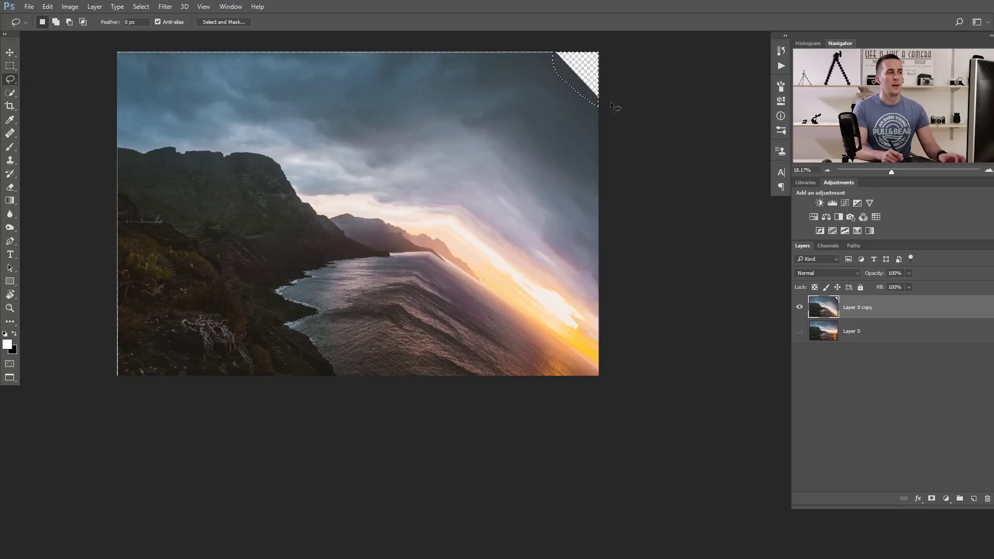
- Show Layer 0 again and clear the corner selection
left_click(801, 332)
key("ctrl+d")
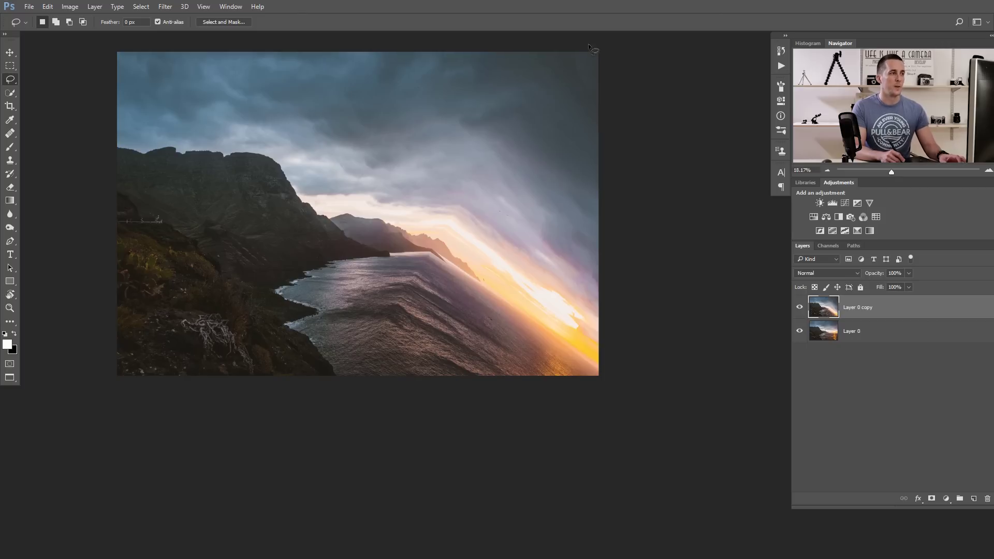
mouse_move(557, 50)
left_mouse_down()
mouse_move(542, 99)
mouse_move(595, 51)
left_mouse_up()
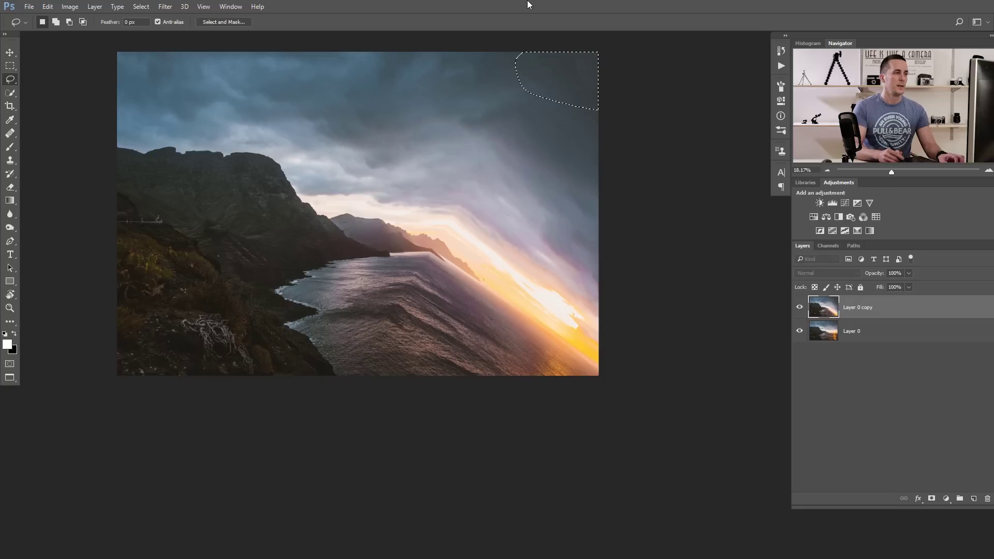
key("ctrl+d")
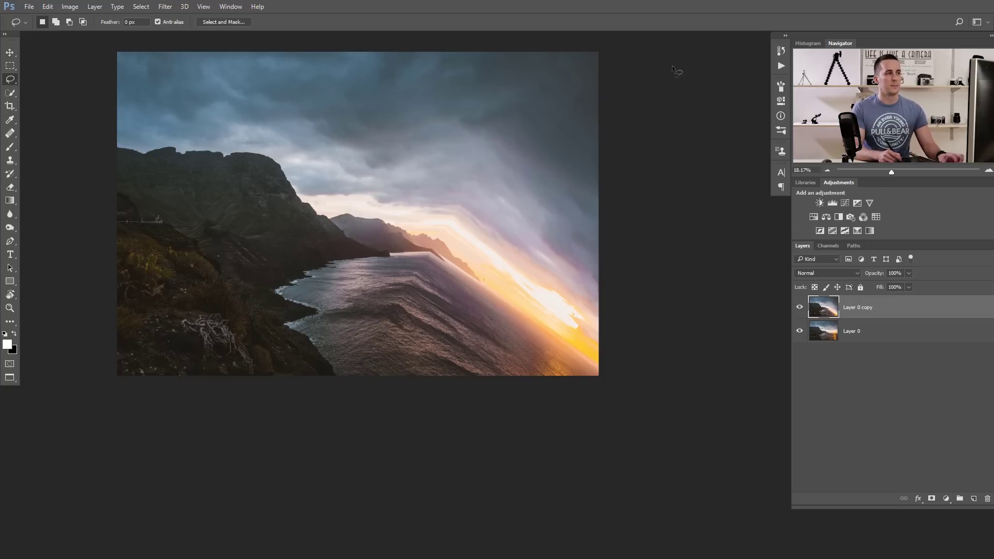